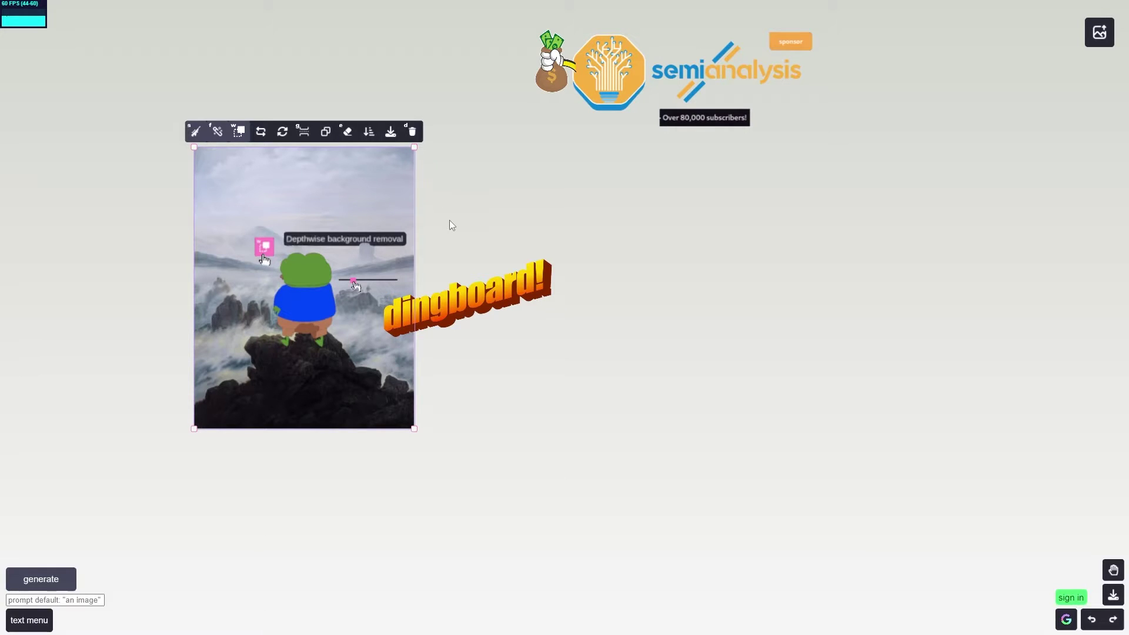
left_click(468, 296)
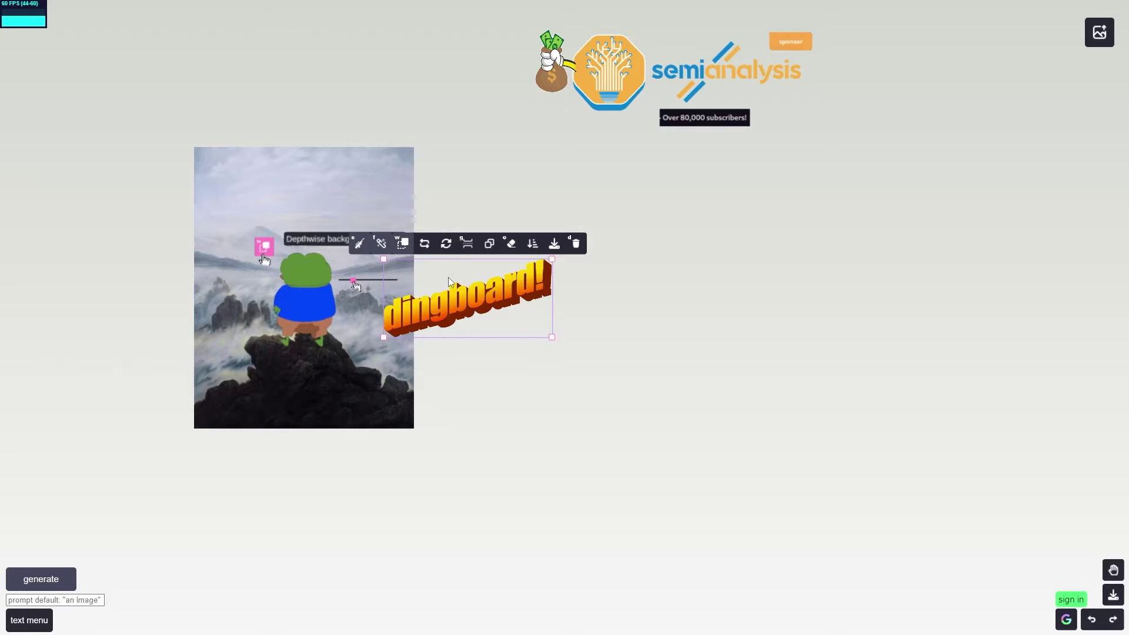
left_click(369, 229)
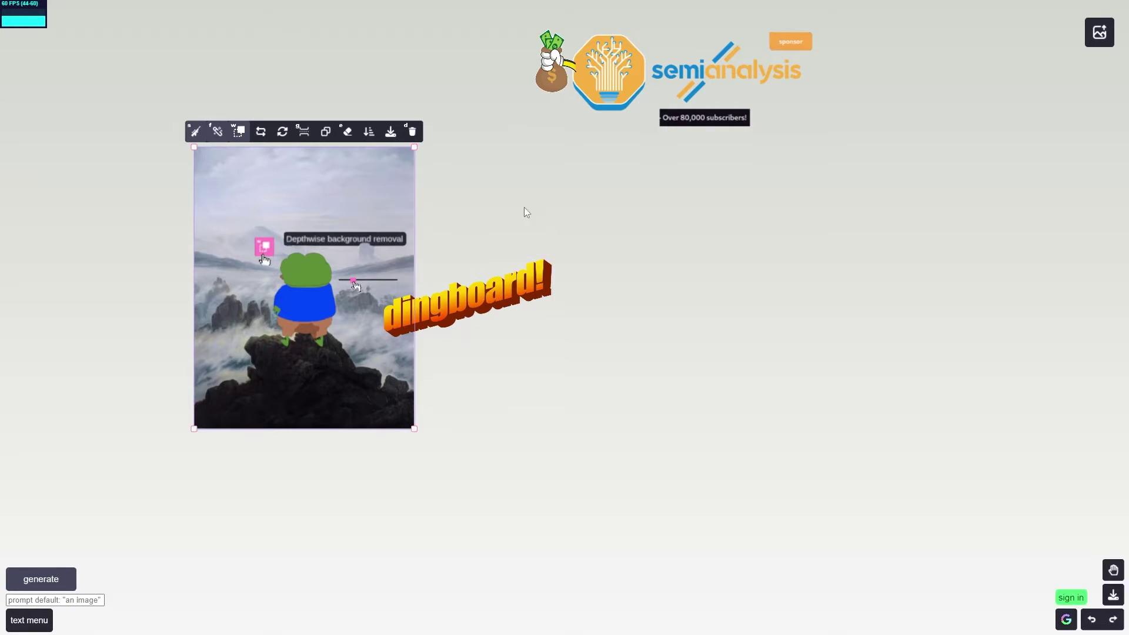
left_click(557, 125)
left_click(323, 278)
left_click(531, 299)
left_click(328, 186)
- Delete the semianalysis sponsor graphic from the board
left_click(579, 109)
left_click(624, 87)
key("Delete")
left_click(372, 224)
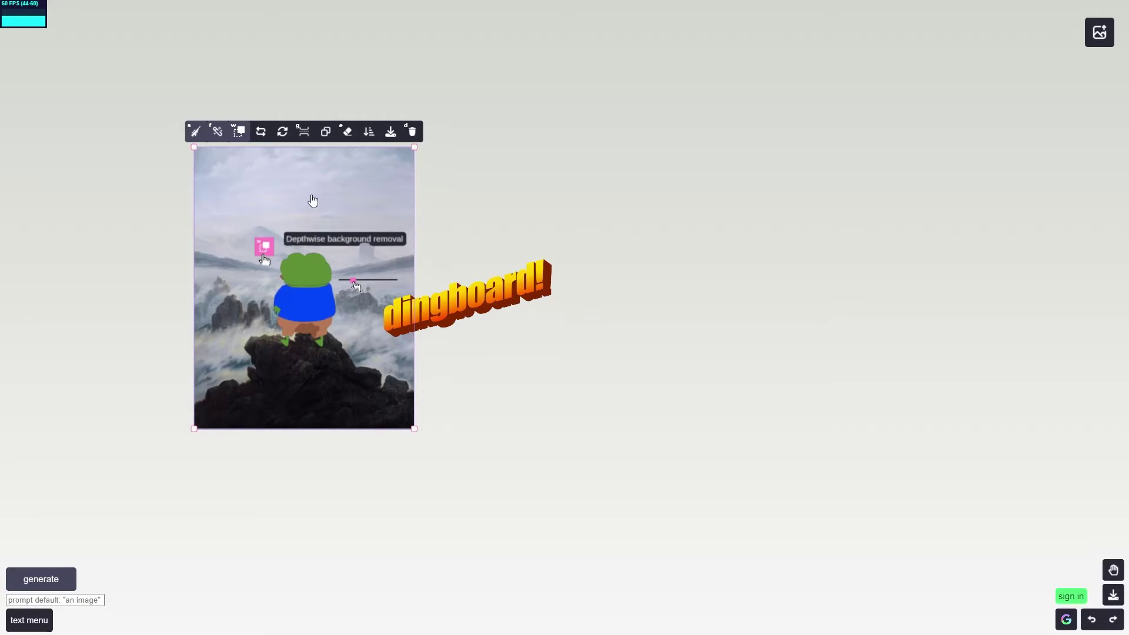
- Move the dingboard! text off the painting to the empty area at its right side
left_click(459, 313)
left_click_drag(459, 314, 458, 280)
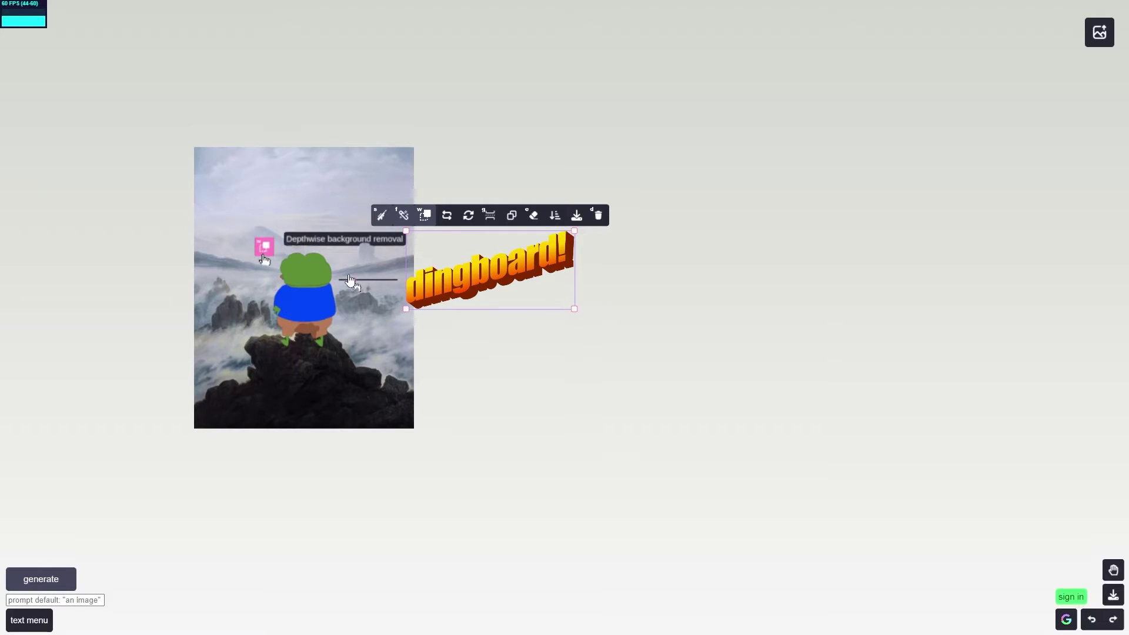
key("F11")
mouse_move(551, 287)
left_mouse_down()
mouse_move(826, 253)
mouse_move(890, 259)
mouse_move(540, 304)
left_mouse_up()
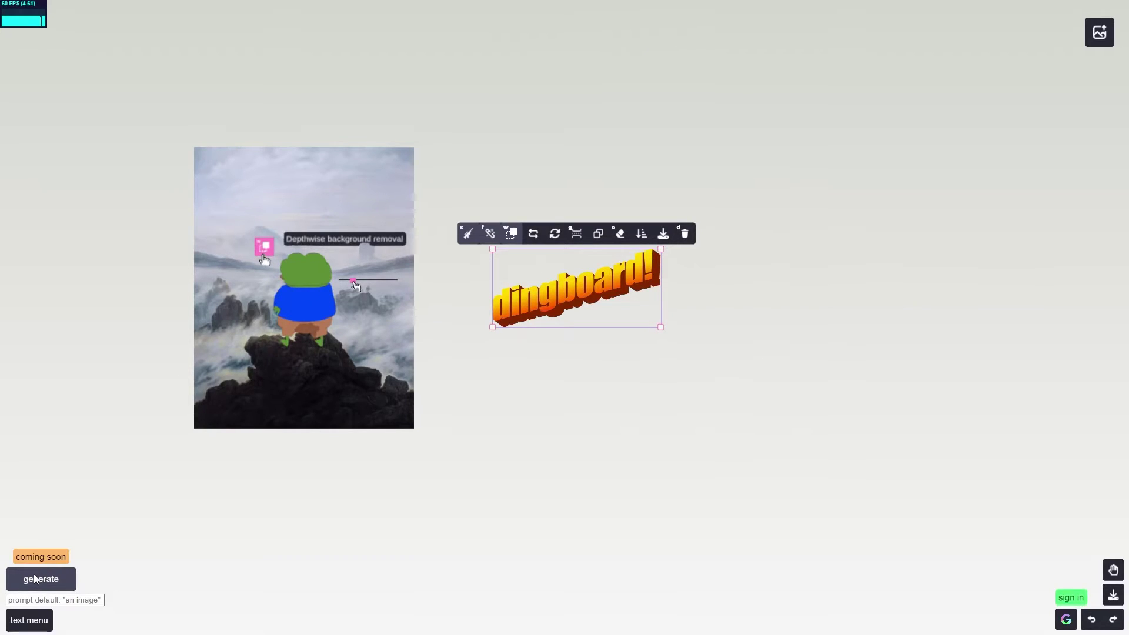
- Download the painting as an image
left_click(242, 241)
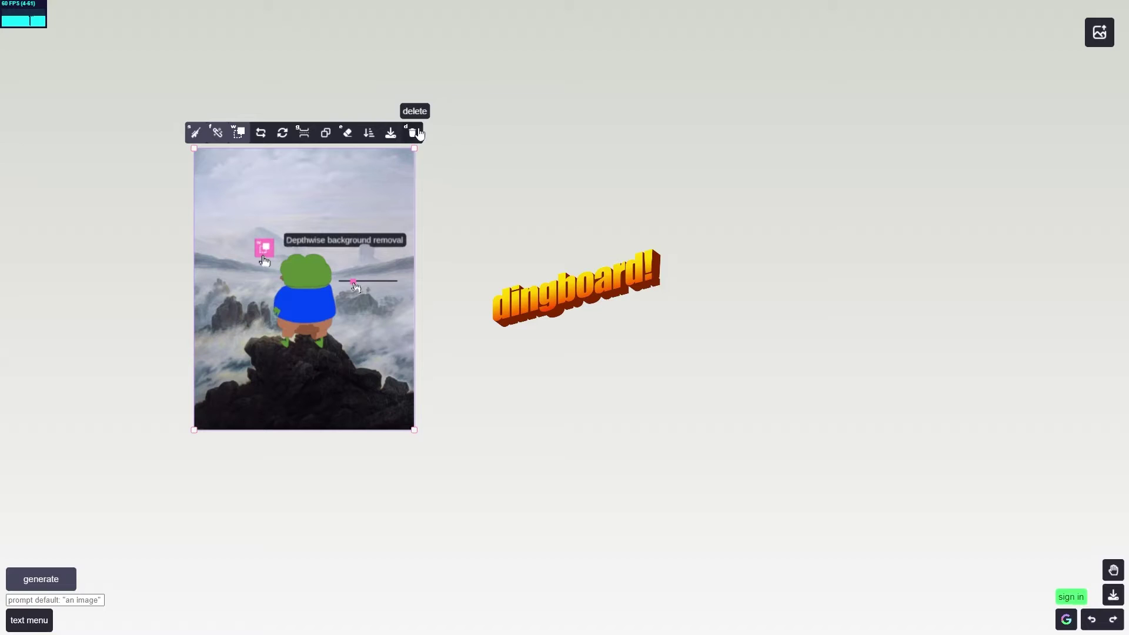
left_click(599, 310)
left_click(530, 302)
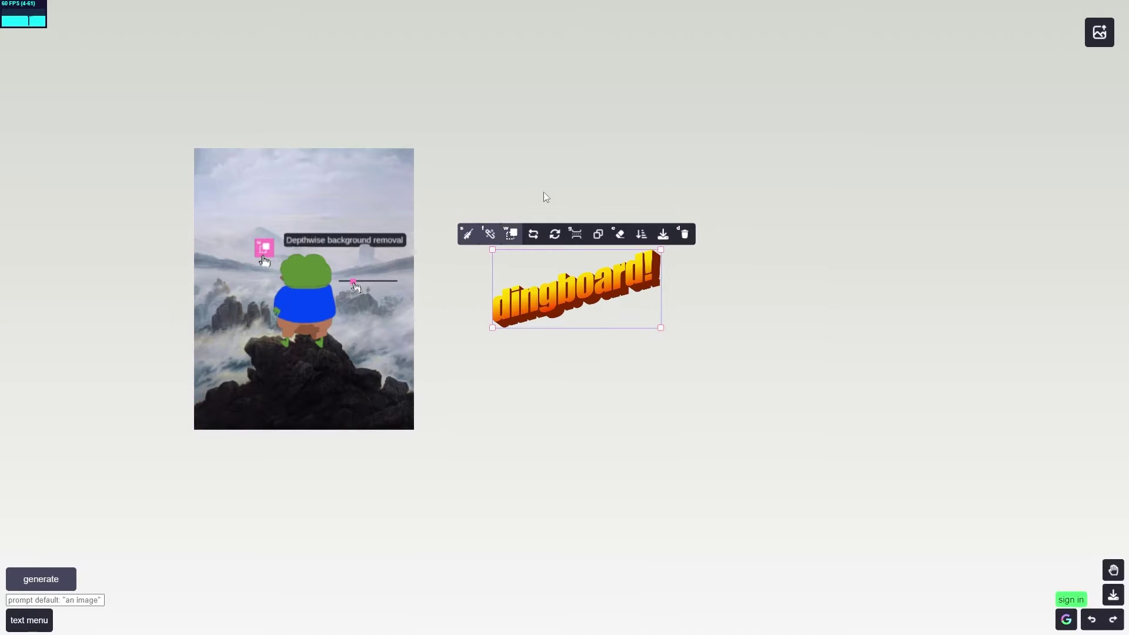
left_click(405, 177)
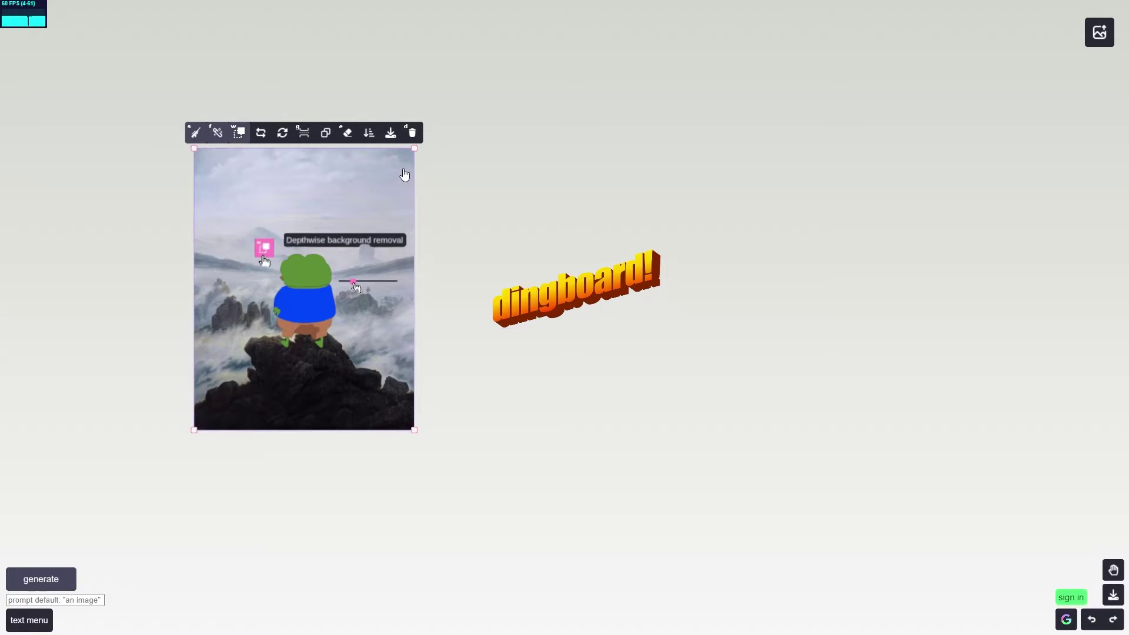
left_click(391, 134)
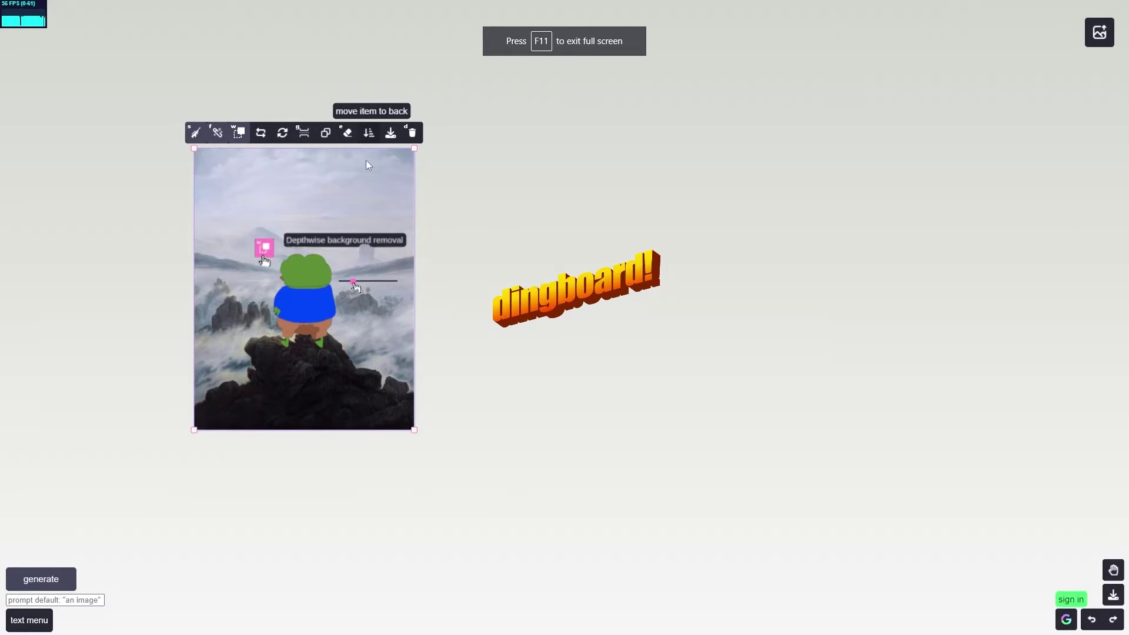
- Overlap the painting with the dingboard! text and send the text to the back
left_click_drag(366, 160, 582, 164)
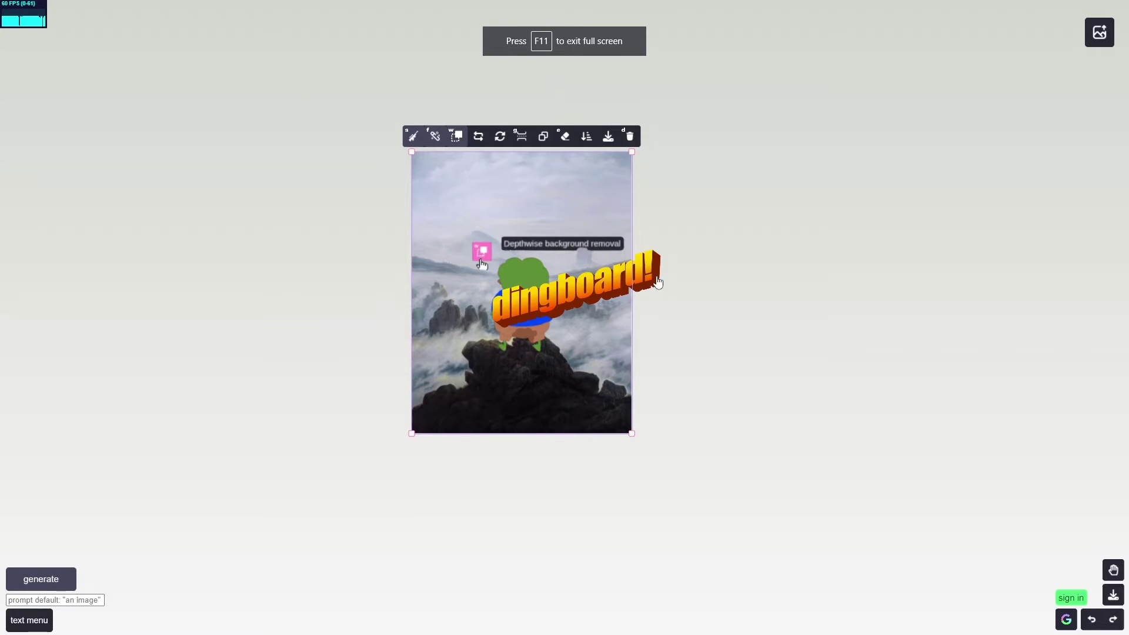
left_click_drag(658, 283, 698, 276)
left_click(664, 212)
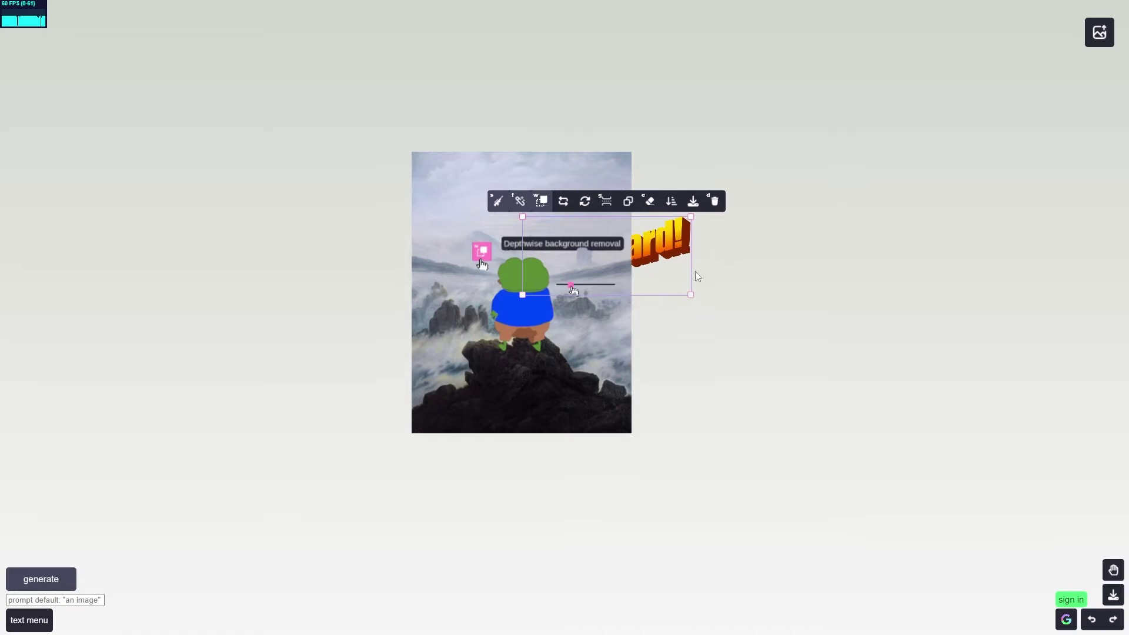
- Send the painting to the back, behind the dingboard! text, and shift it slightly up and left
left_click(534, 359)
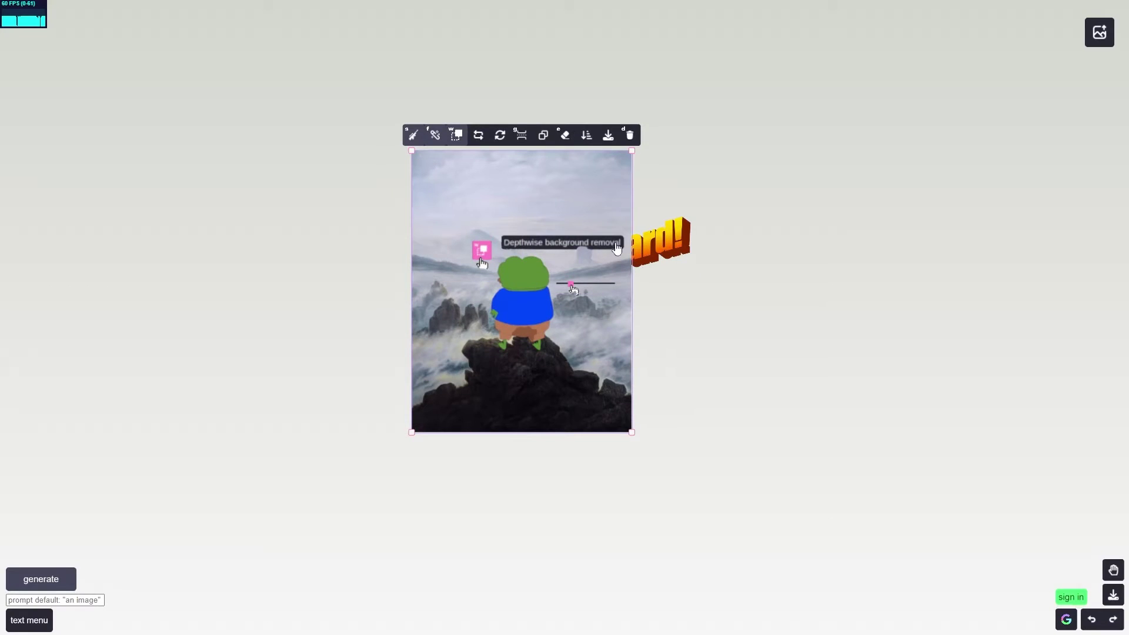
left_click(586, 136)
mouse_move(533, 339)
left_mouse_down()
mouse_move(622, 327)
mouse_move(526, 328)
left_mouse_up()
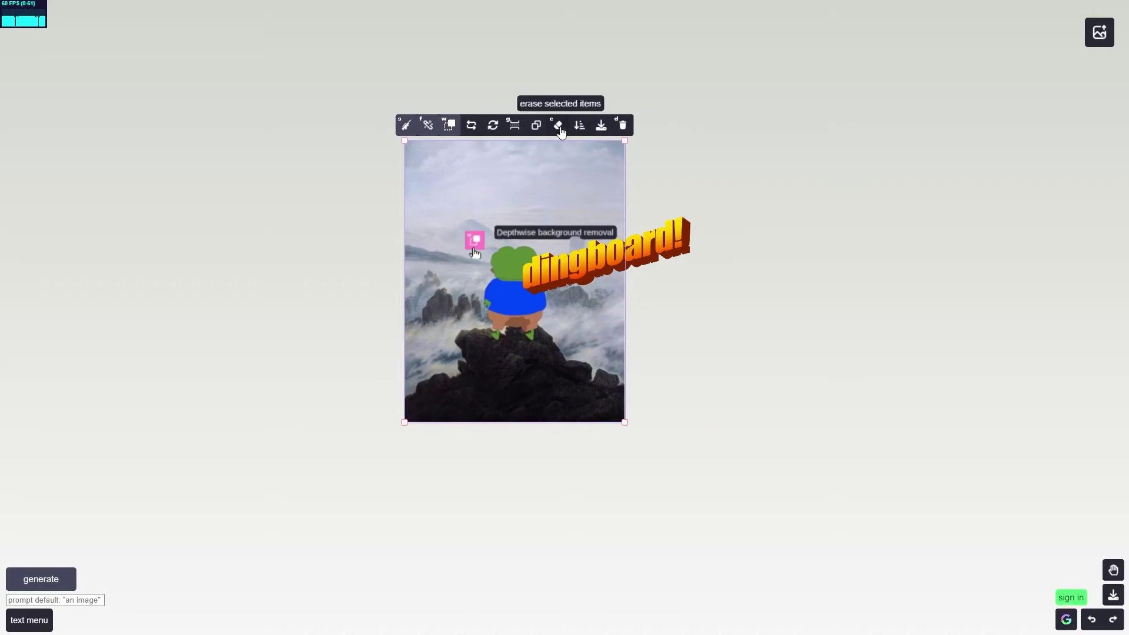
- Try the eraser with short strokes near the painting's upper-right corner
left_click(558, 125)
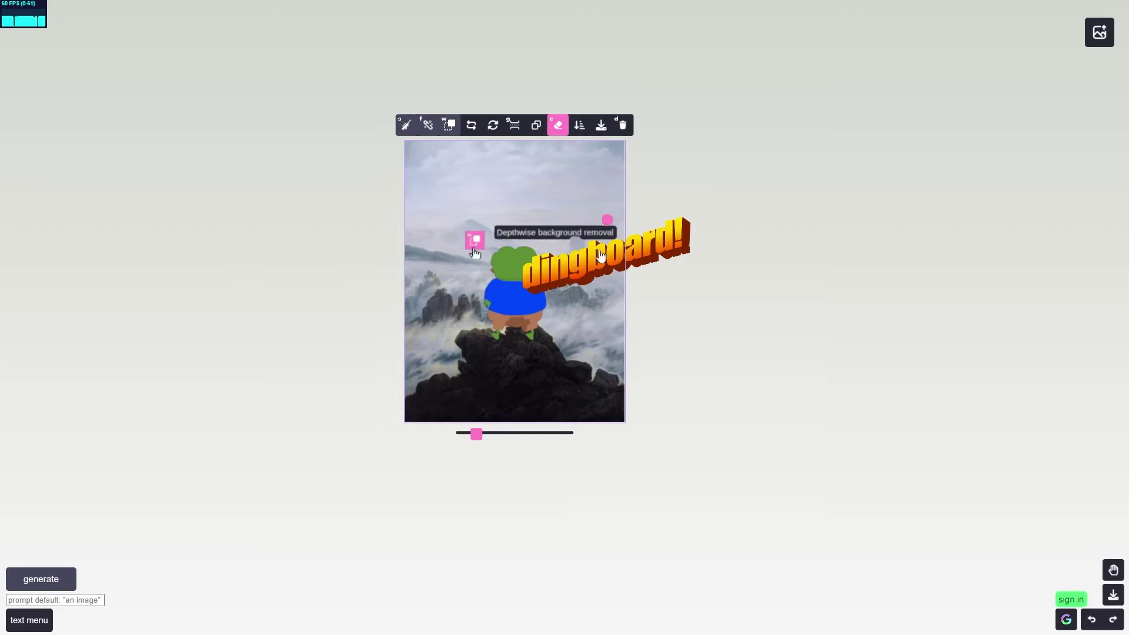
left_click(559, 126)
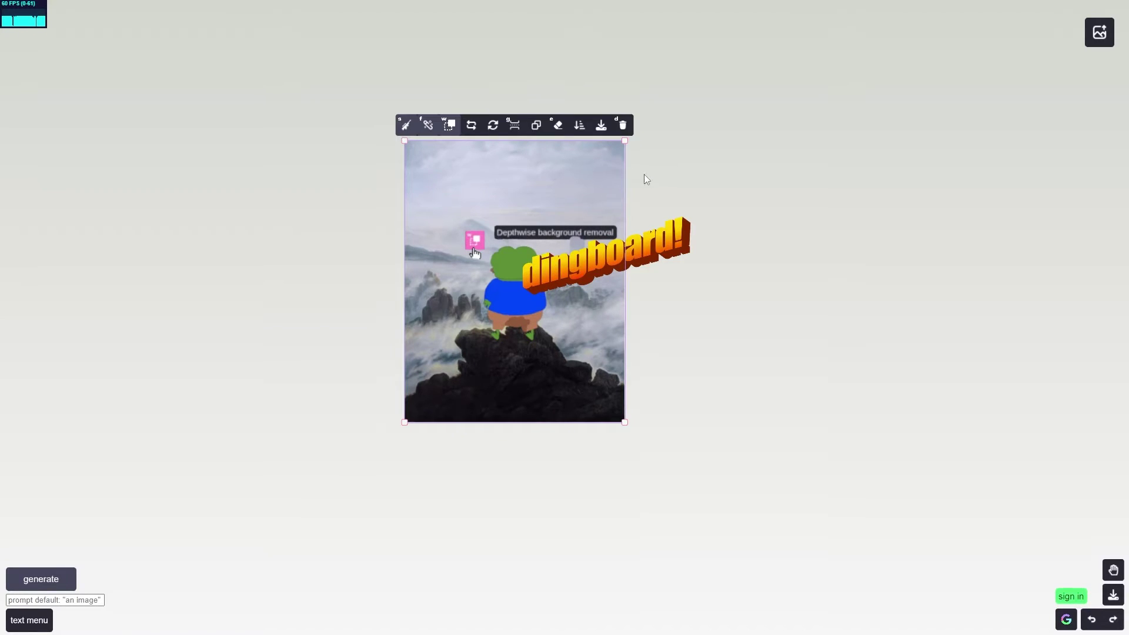
left_click(559, 125)
left_click_drag(609, 171, 633, 154)
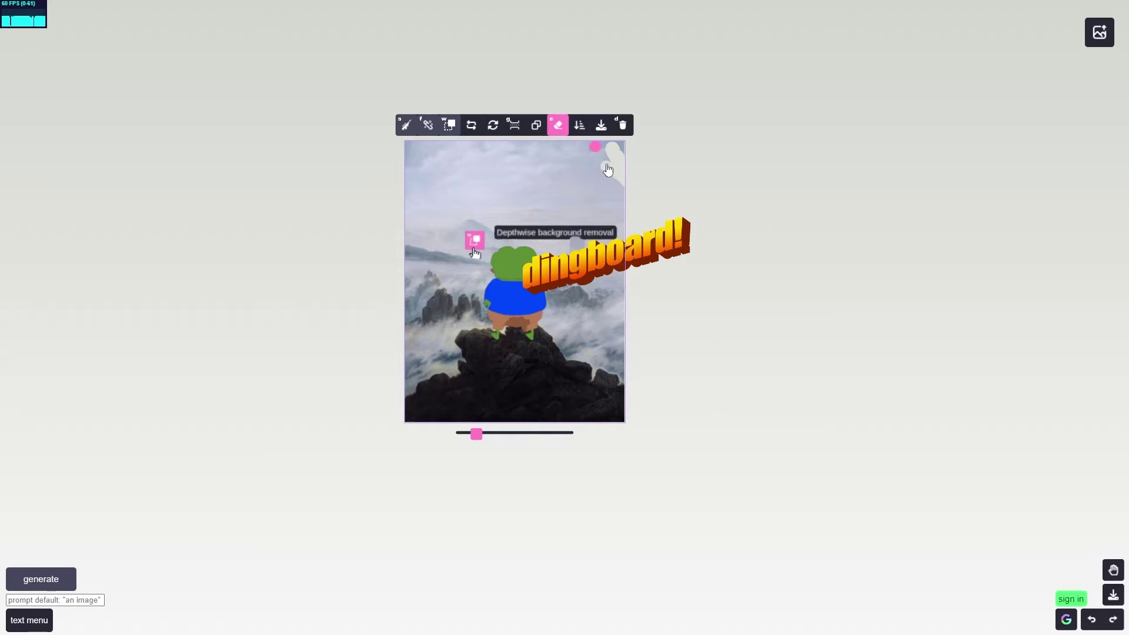
left_click(606, 154)
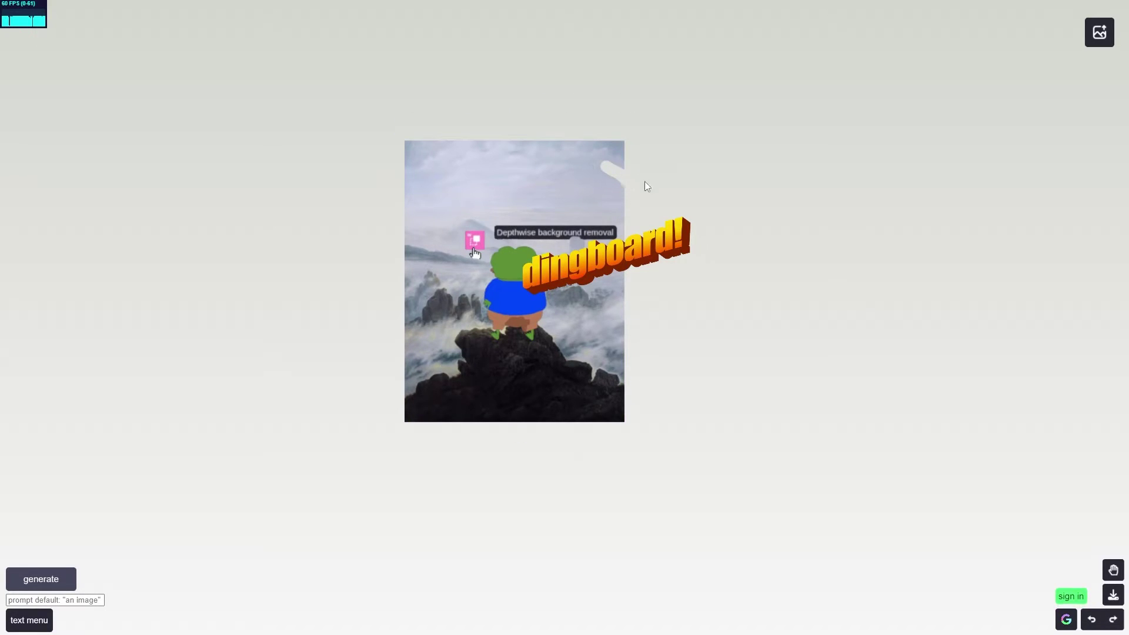
- Duplicate the painting and place the copy to the right of the original
left_click(574, 171)
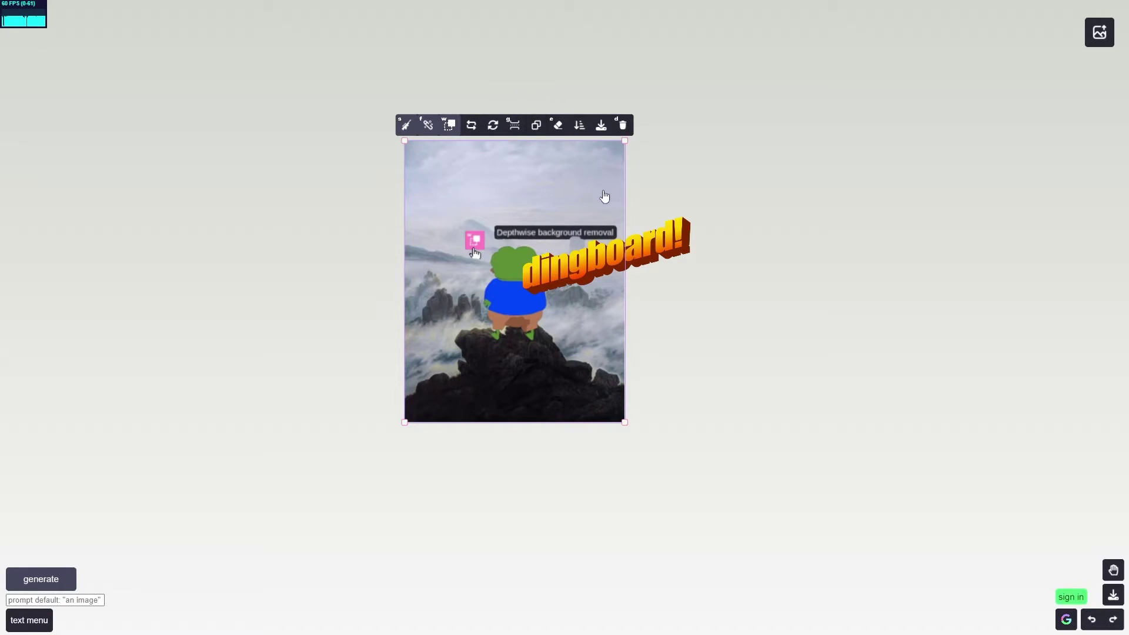
left_click(537, 126)
mouse_move(610, 204)
left_mouse_down()
mouse_move(789, 167)
mouse_move(829, 210)
left_mouse_up()
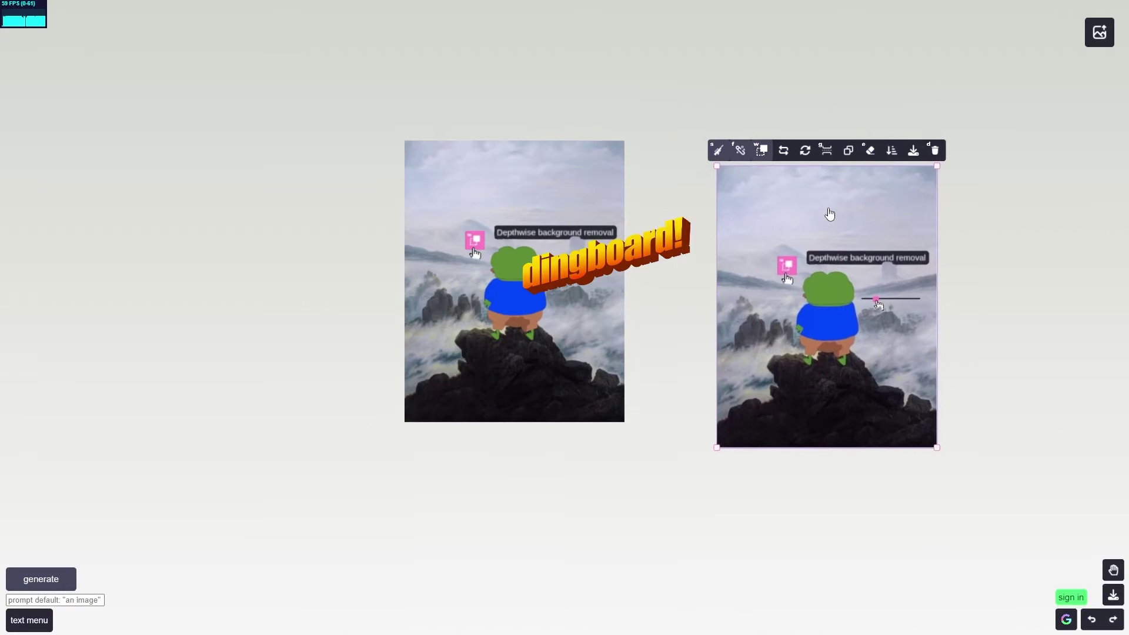
- Duplicate the dingboard! text twice and place one copy over the original painting's upper-left corner
left_click(675, 236)
left_click(630, 205)
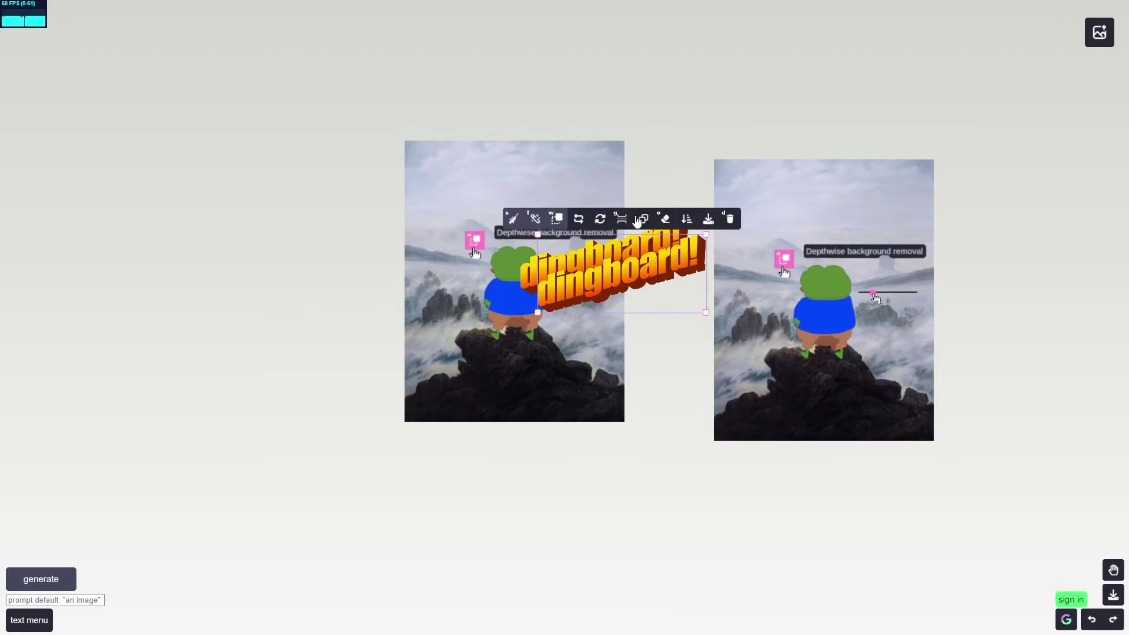
left_click(637, 222)
left_click_drag(675, 263, 506, 171)
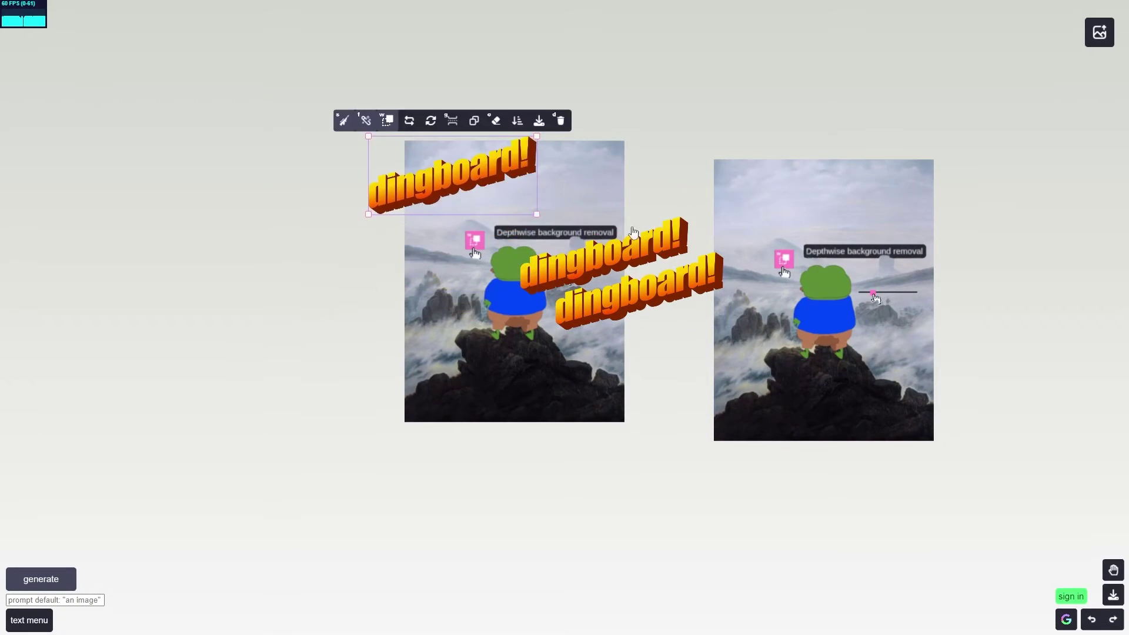
- Move the upper of the two overlapping dingboard! texts to the original painting's upper-right corner and shift the painting copy farther right
left_click_drag(612, 259, 658, 156)
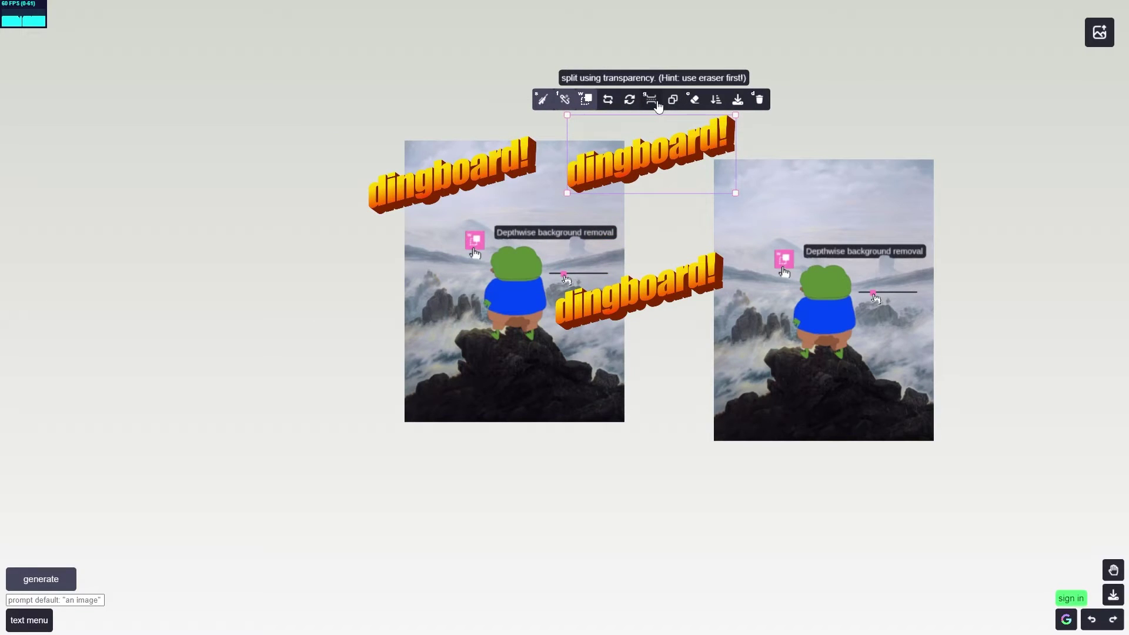
left_click_drag(656, 118, 686, 133)
left_click_drag(829, 220, 938, 202)
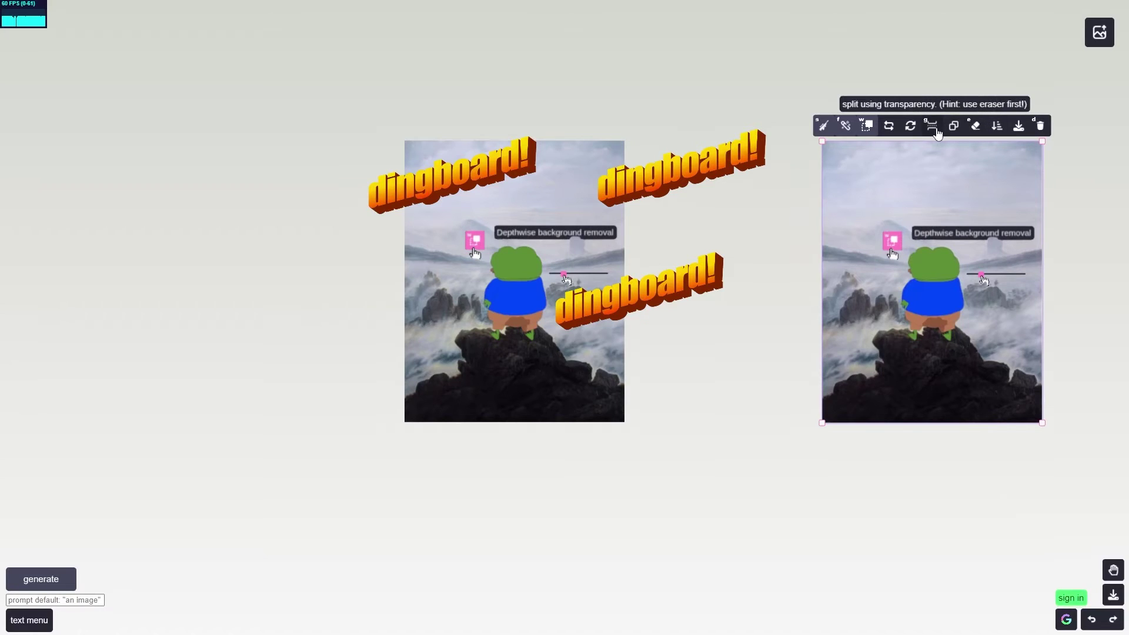
- Erase a horizontal strip across the full width of the painting copy's sky
left_click(978, 132)
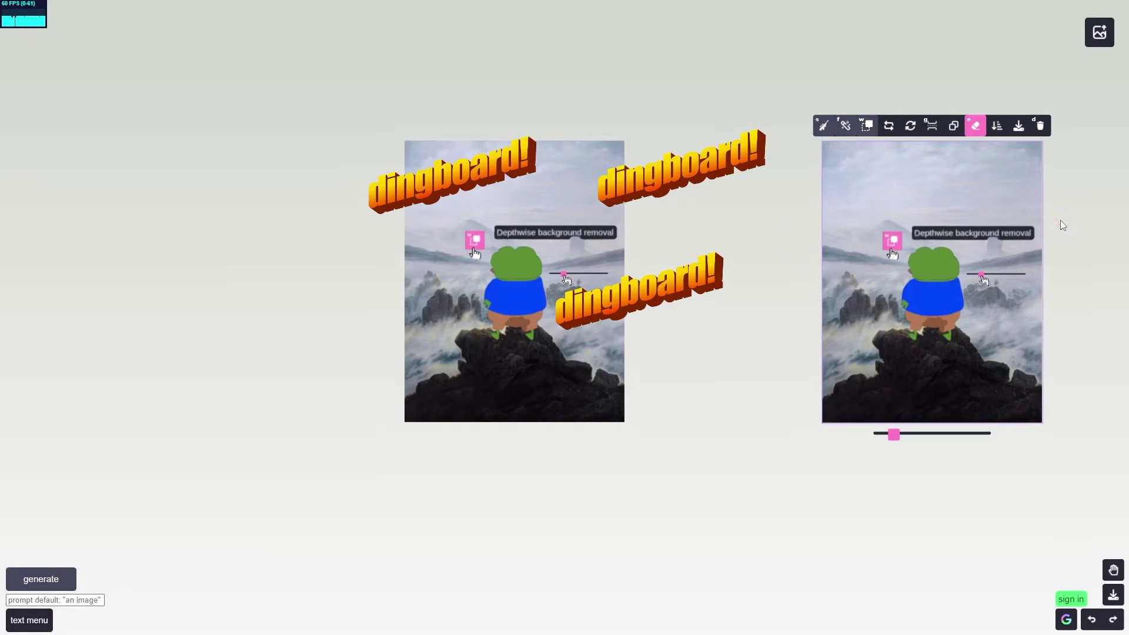
key("e")
left_click(976, 126)
mouse_move(832, 212)
left_mouse_down()
mouse_move(1033, 207)
mouse_move(791, 212)
left_mouse_up()
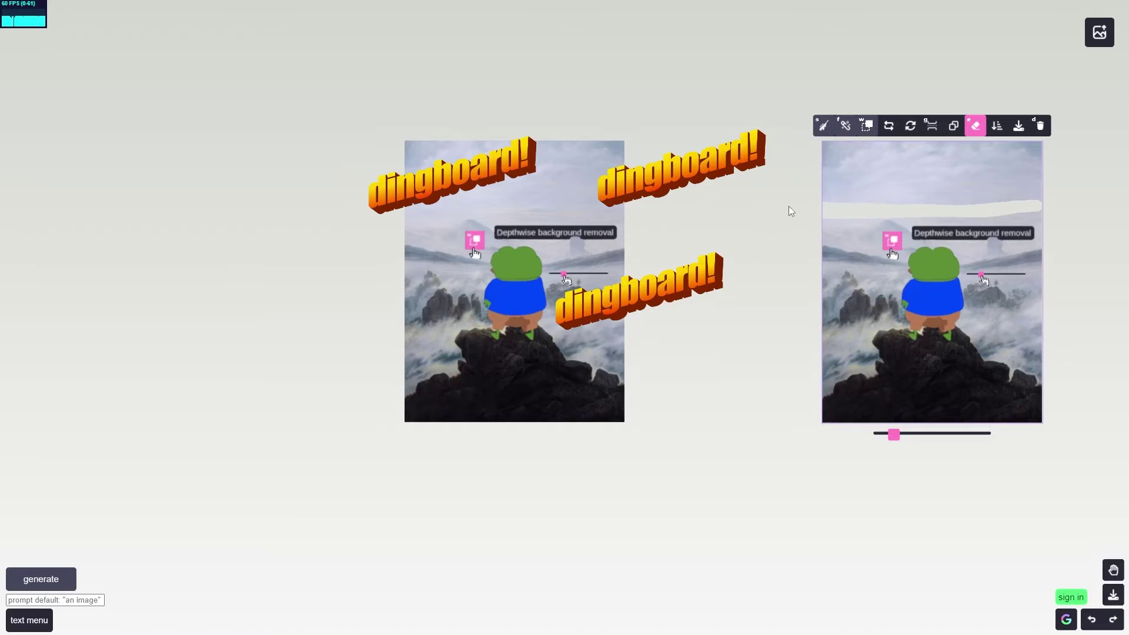
- Split the painting copy using transparency and pull the sky piece and the lower piece apart
left_click(932, 128)
left_click(922, 177)
left_click(915, 255)
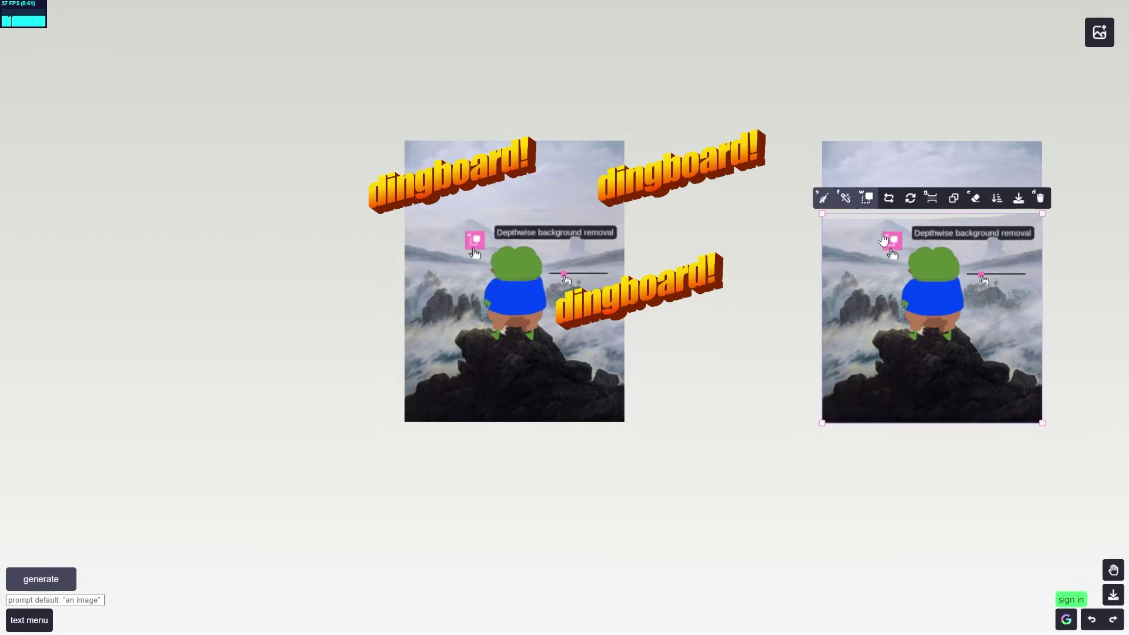
left_click(901, 178)
left_click(889, 240)
left_click_drag(868, 275, 813, 328)
left_click_drag(901, 168, 842, 150)
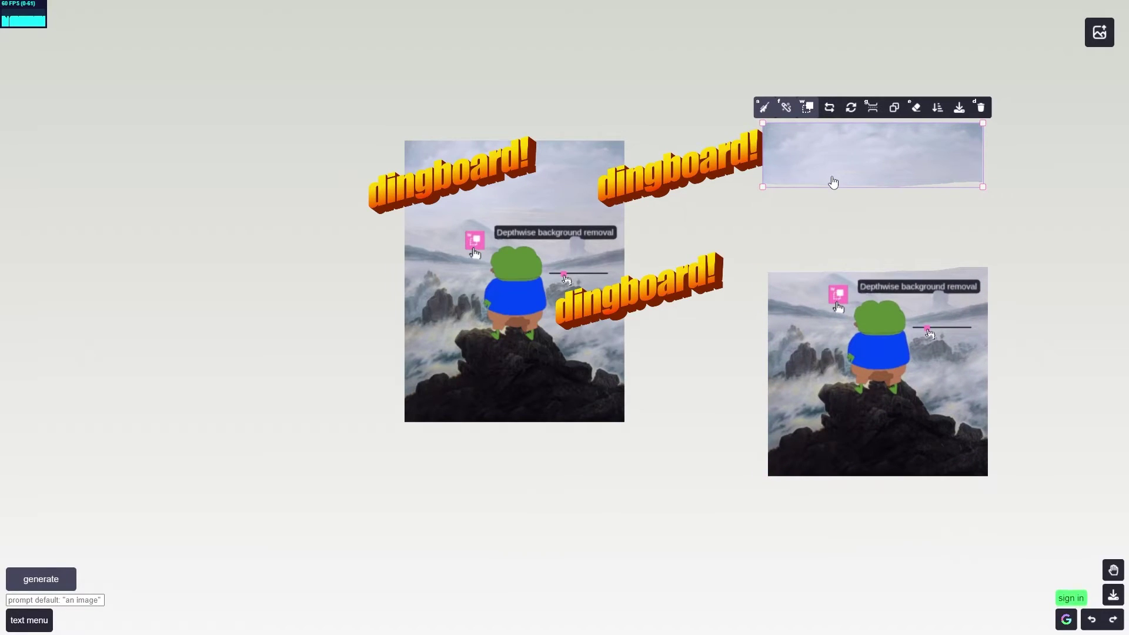
- Undo the piece moves, the split and the erased strip on the painting copy
key("ctrl+z")
key("ctrl+z")
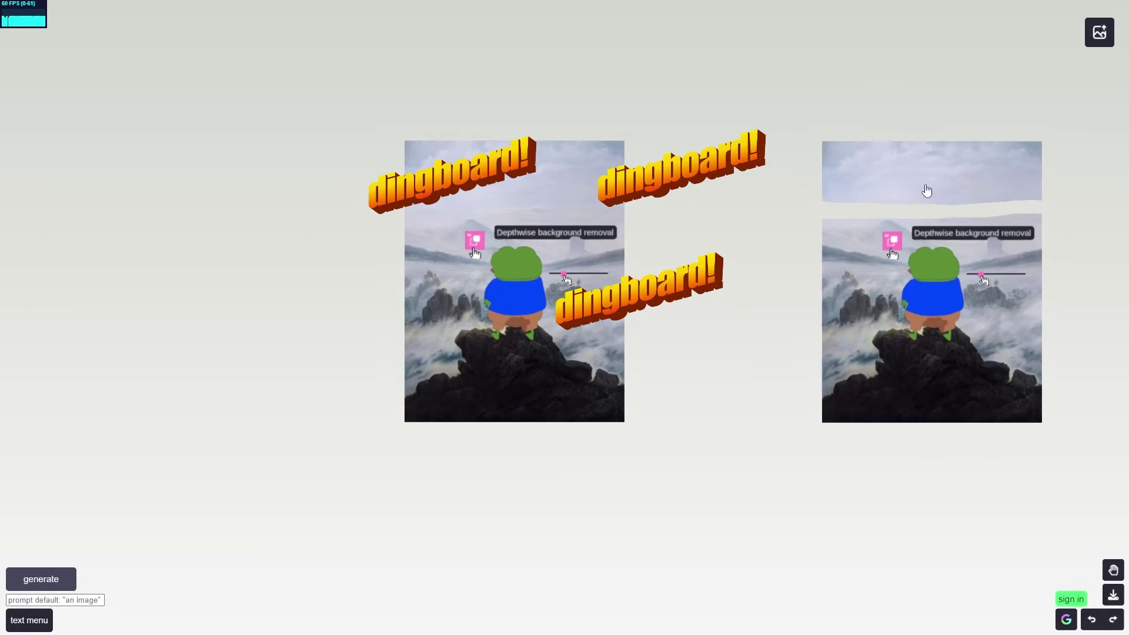
key("ctrl+z")
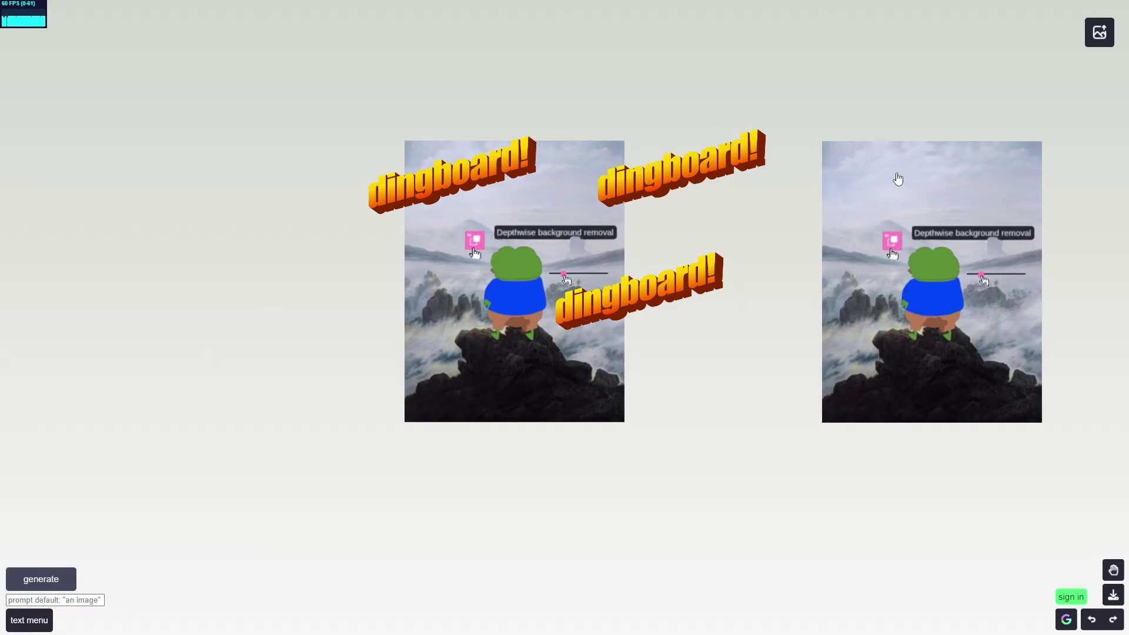
- Move the painting copy slightly down and left and erase a diagonal strip cutting off its upper-left corner
left_click(897, 211)
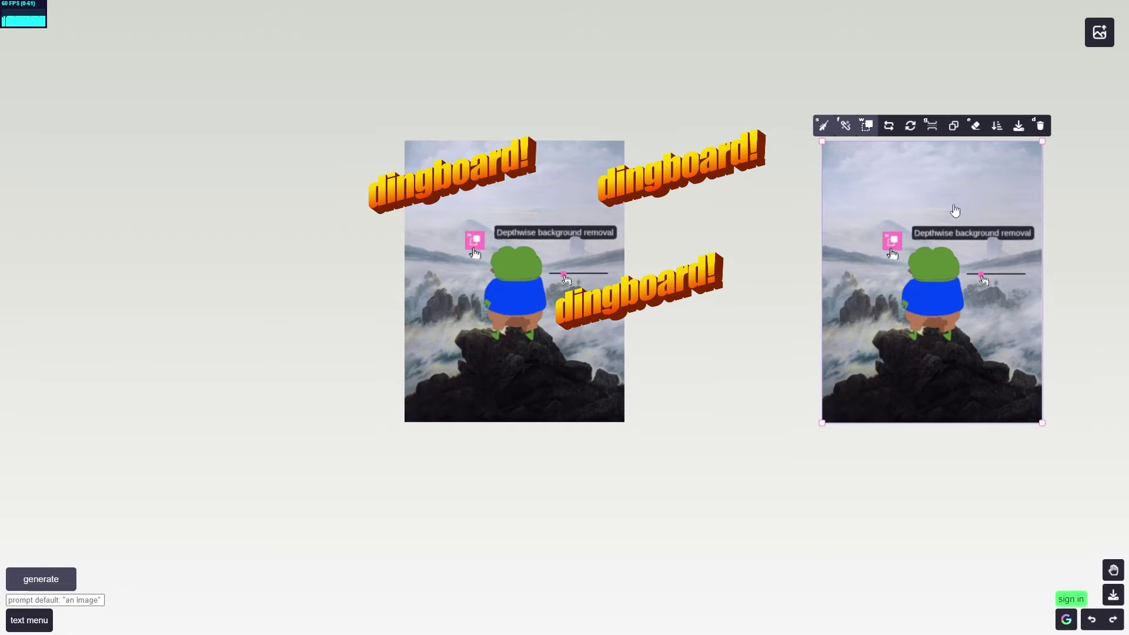
left_click_drag(953, 206, 925, 223)
left_click(947, 147)
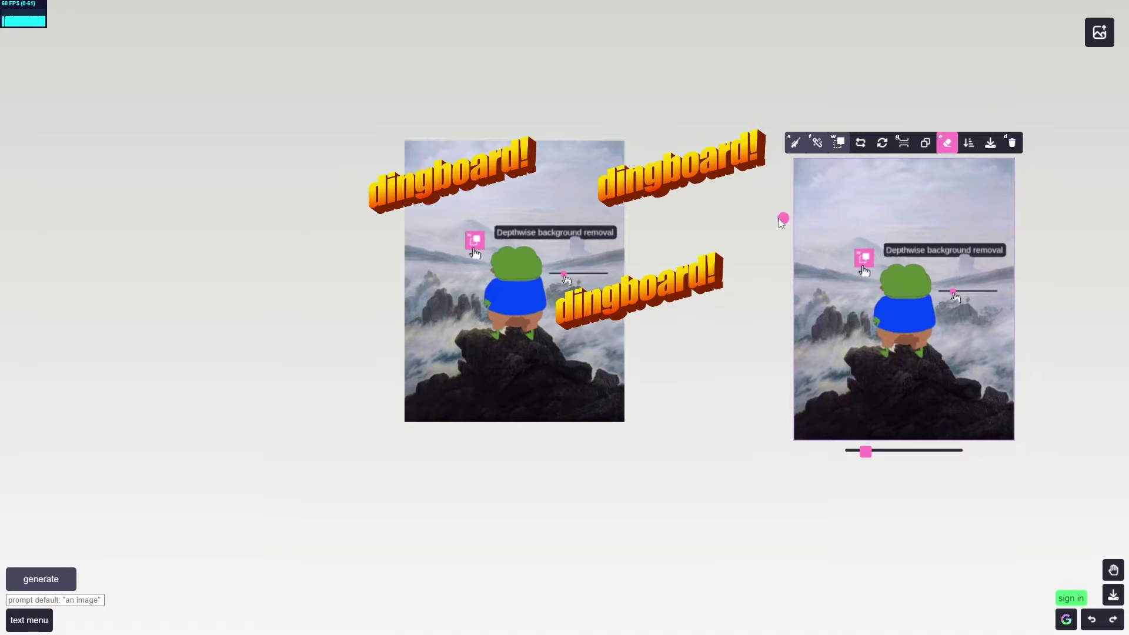
left_click(771, 224)
left_click(948, 148)
left_click_drag(779, 206, 839, 171)
key("e")
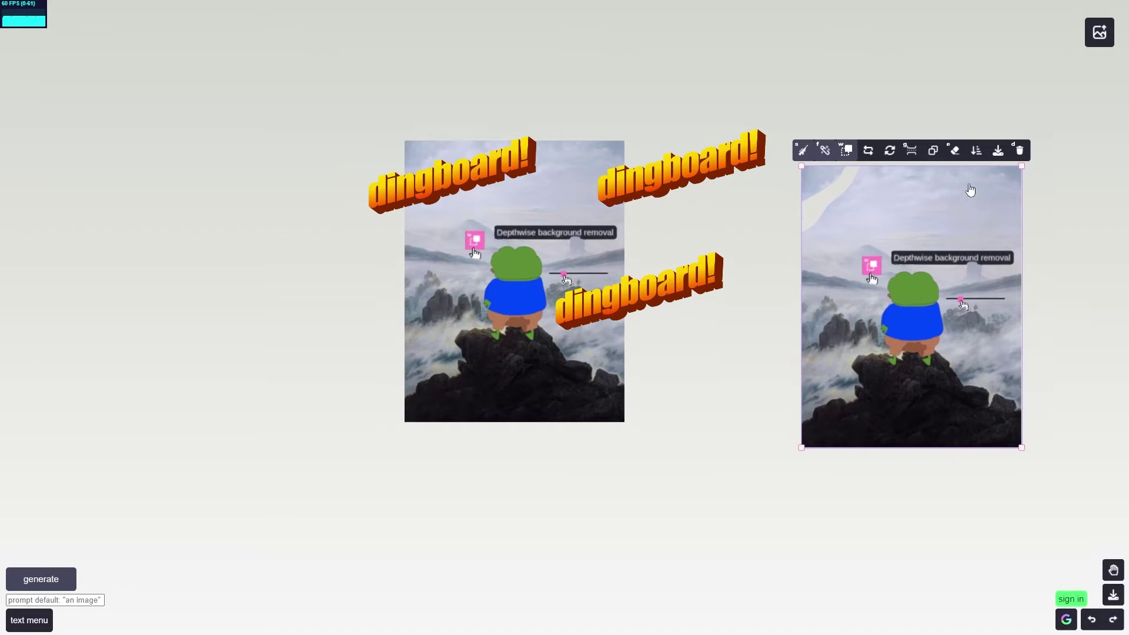
- Erase a diagonal strip cutting off the painting copy's upper-right corner and a closed ring in its sky
left_click(972, 161)
left_click_drag(972, 182, 1041, 229)
left_click_drag(974, 189, 959, 177)
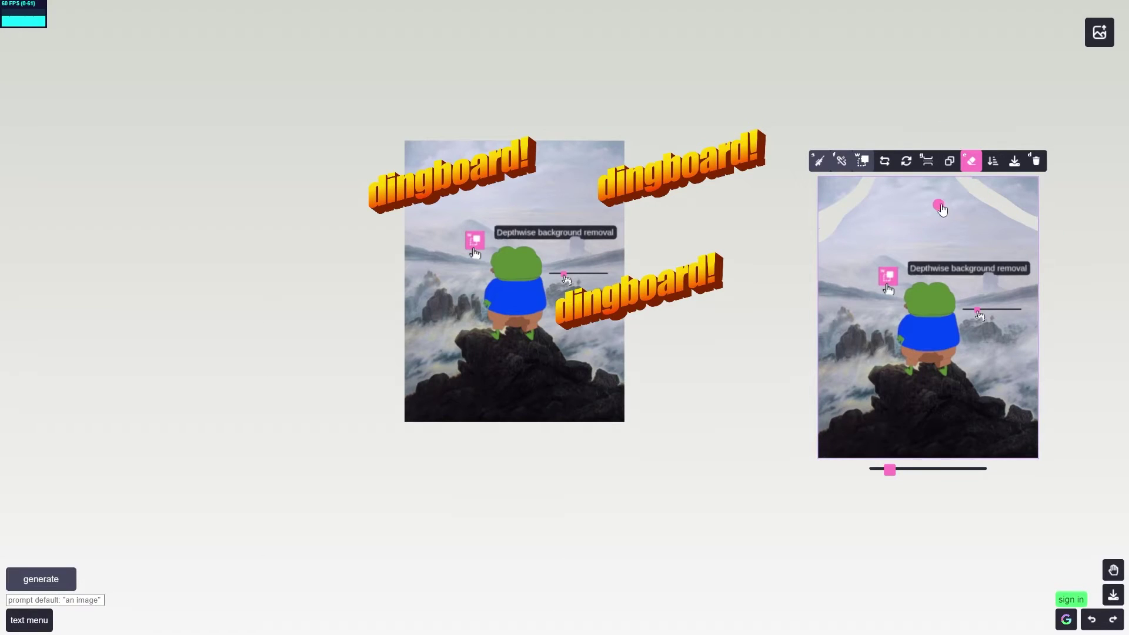
mouse_move(921, 220)
left_mouse_down()
mouse_move(910, 250)
mouse_move(914, 216)
left_mouse_up()
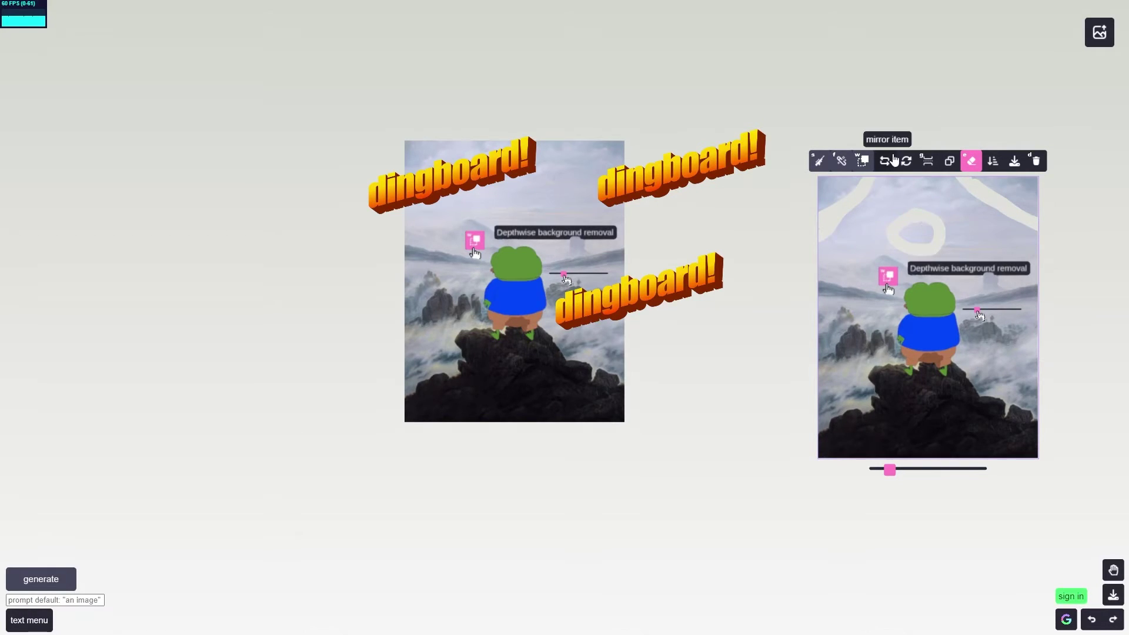
left_click(972, 161)
left_click(917, 192)
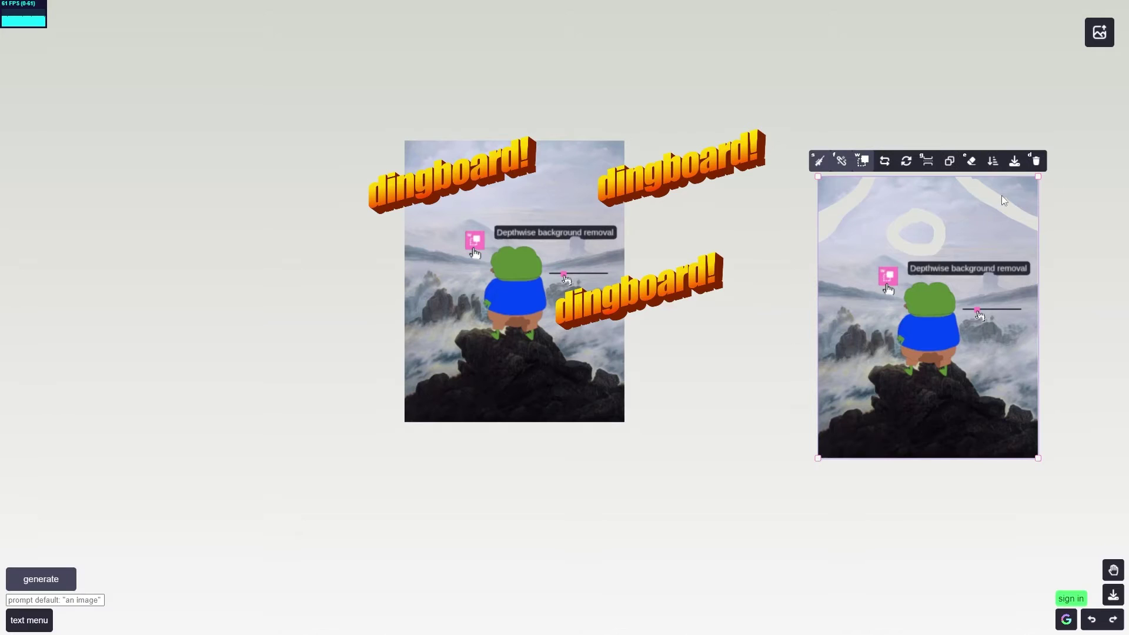
- Split the painting copy using transparency and pull the ring's inner piece and both upper corner pieces away above it
left_click(1006, 195)
left_click(922, 234)
left_click_drag(922, 234, 924, 112)
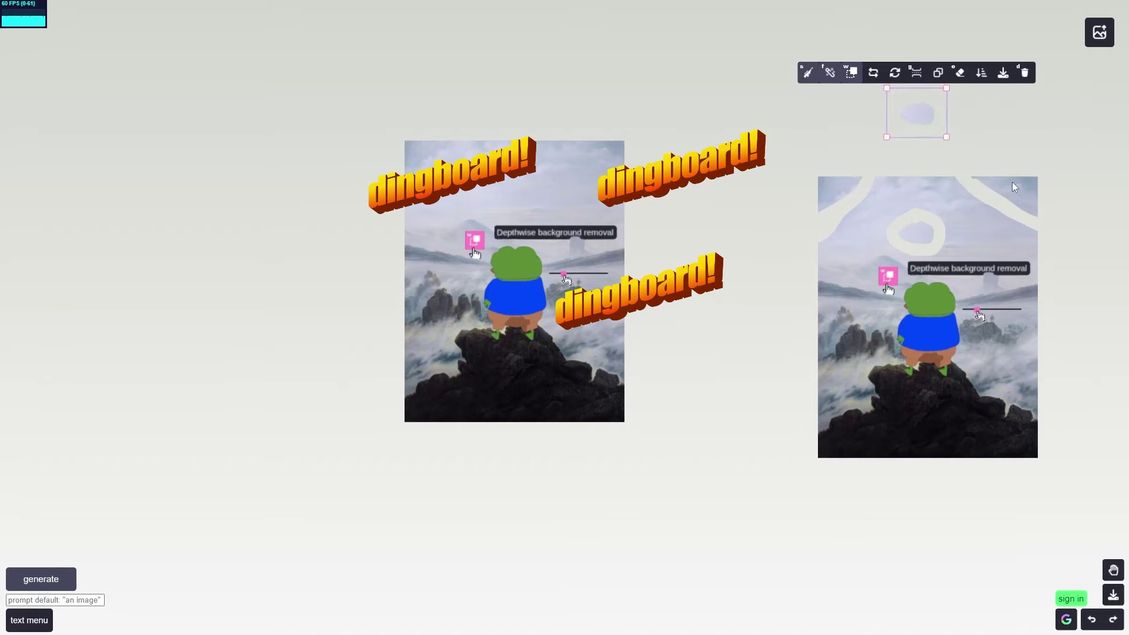
left_click_drag(1023, 197, 1030, 84)
left_click_drag(838, 190, 853, 87)
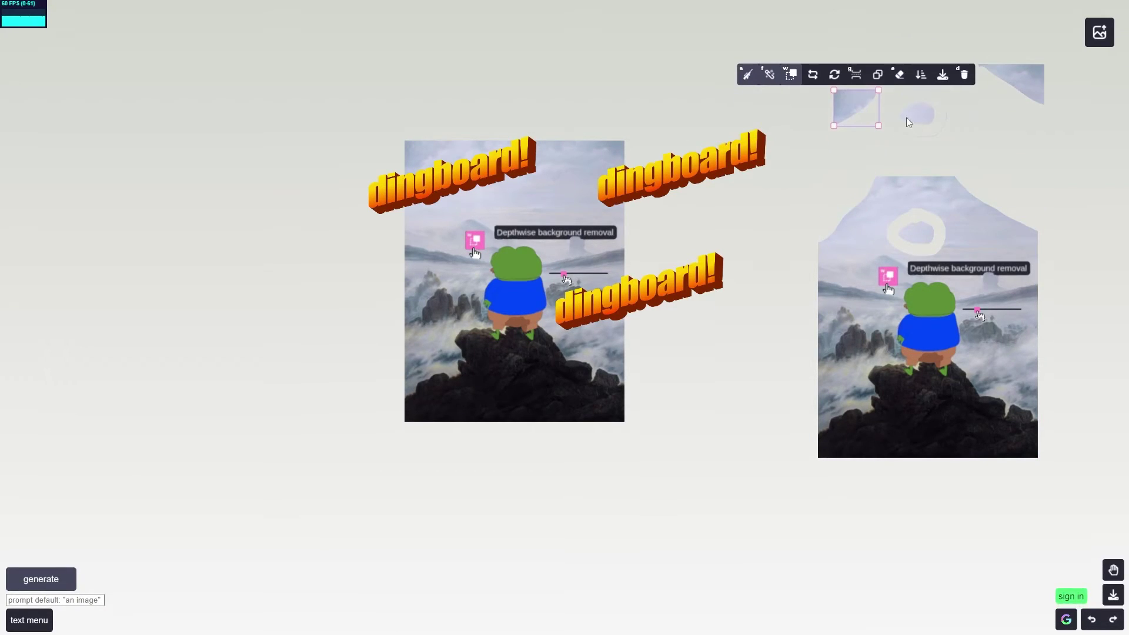
- Undo the piece moves, the split, the erased strokes and the earlier move of the painting copy
key("ctrl+z")
key("ctrl+z")
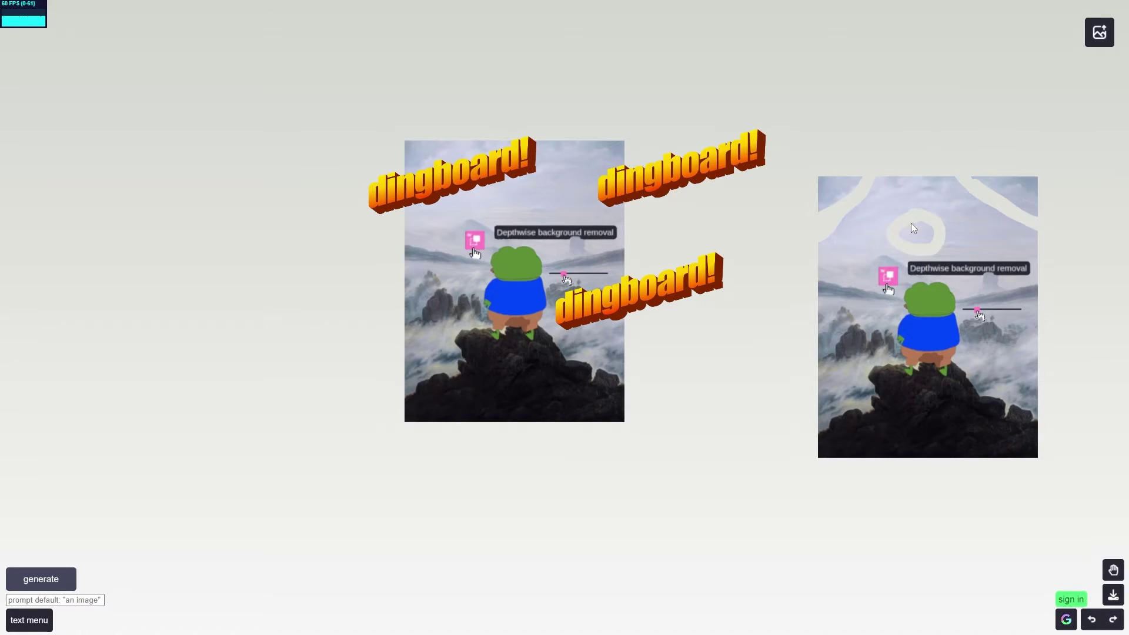
key("ctrl+z")
key("ctrl+z")
key("ctrl+z")
key("ctrl+z")
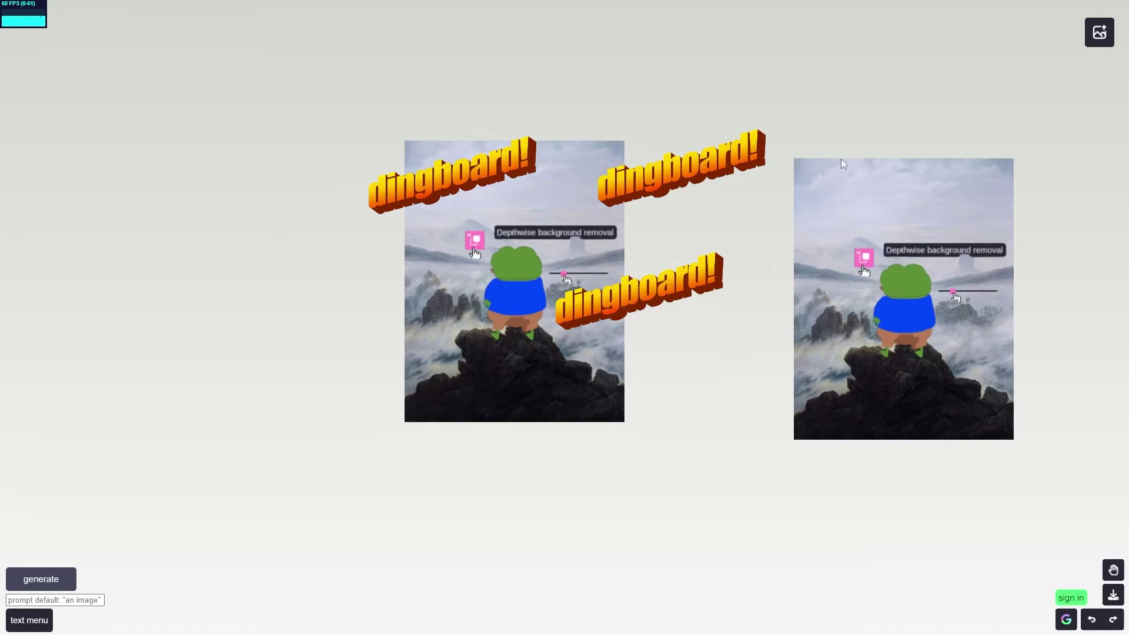
- Rotate the painting copy slightly counterclockwise and flip it horizontally several times
left_click(842, 163)
left_click_drag(882, 147, 882, 180)
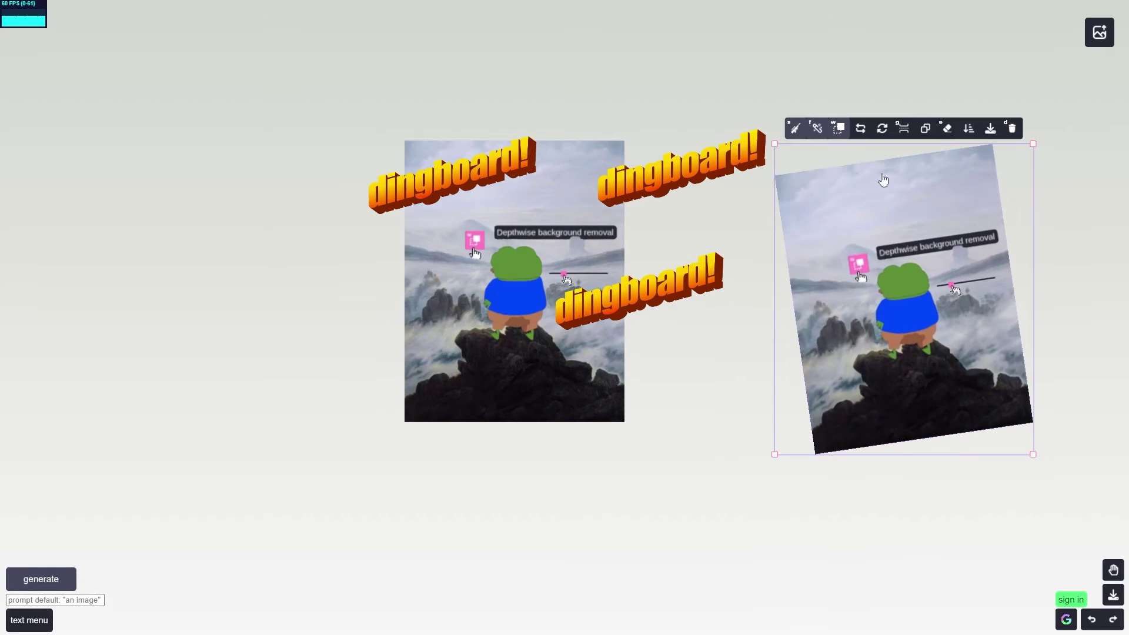
left_click(862, 131)
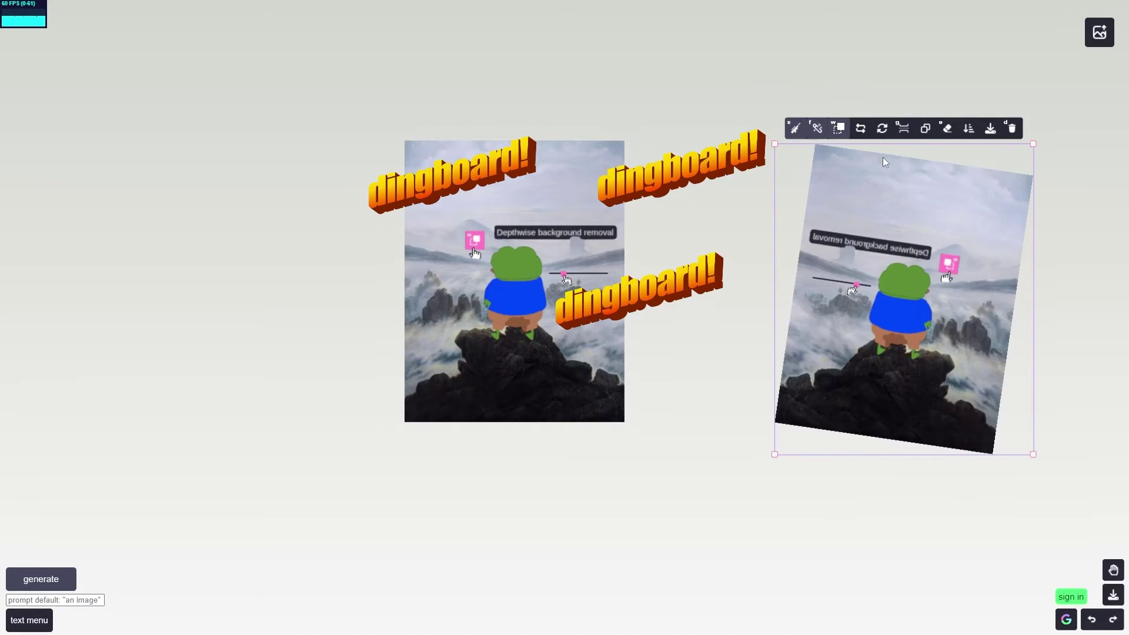
left_click(861, 130)
left_click(862, 131)
left_click(862, 132)
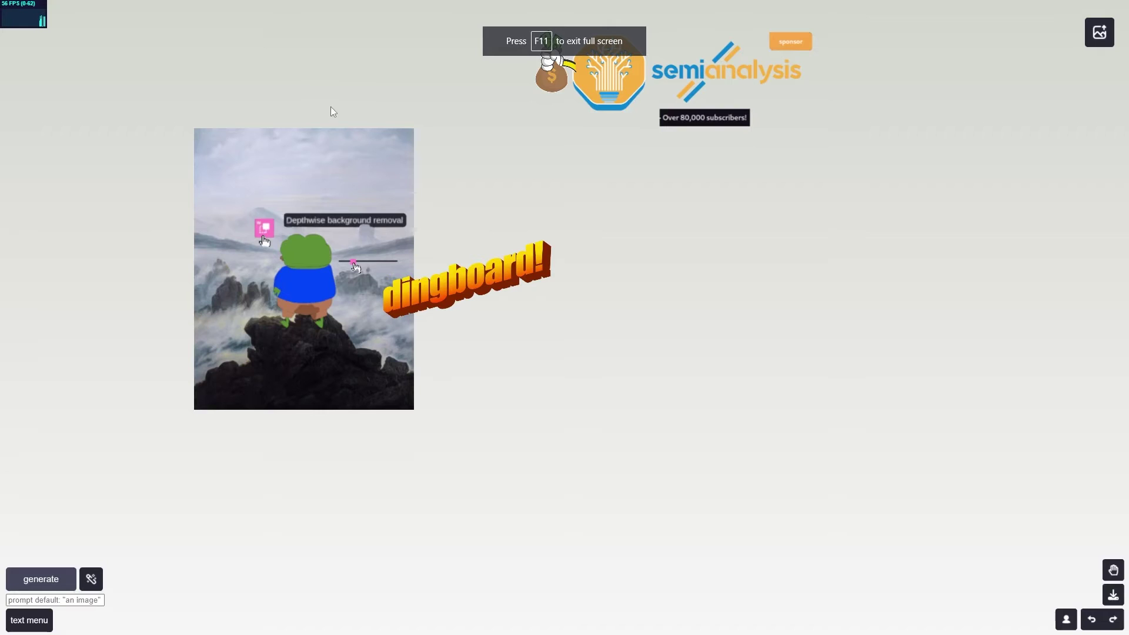
- Move the painting to the right of the dingboard text and cut out its green-headed figure with the segmentation tool
left_click(318, 188)
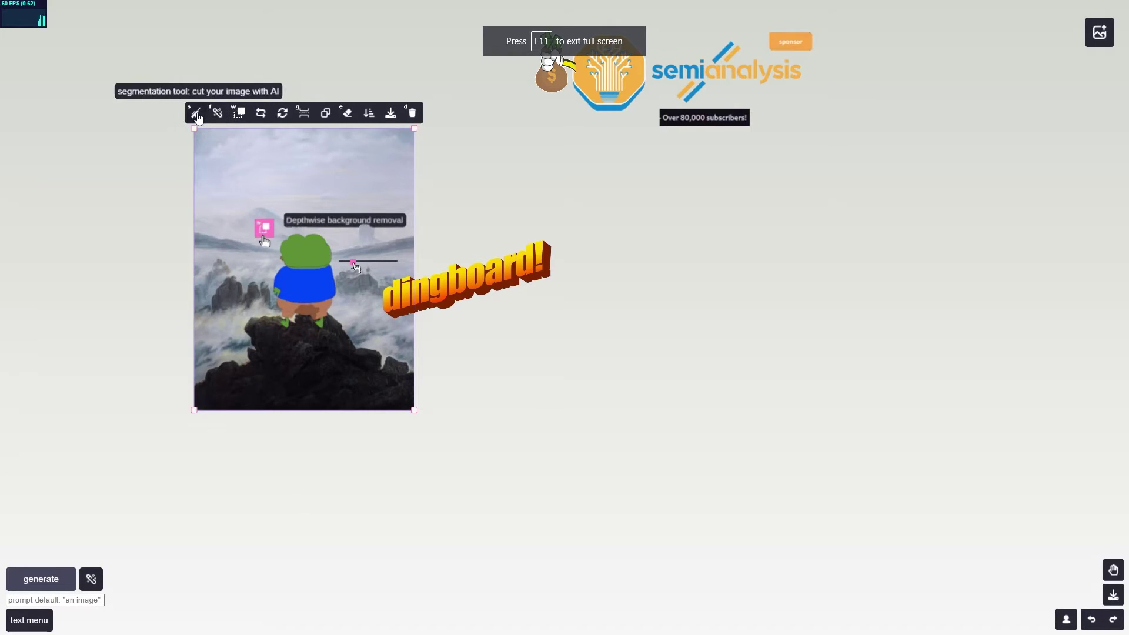
left_click_drag(288, 198, 709, 229)
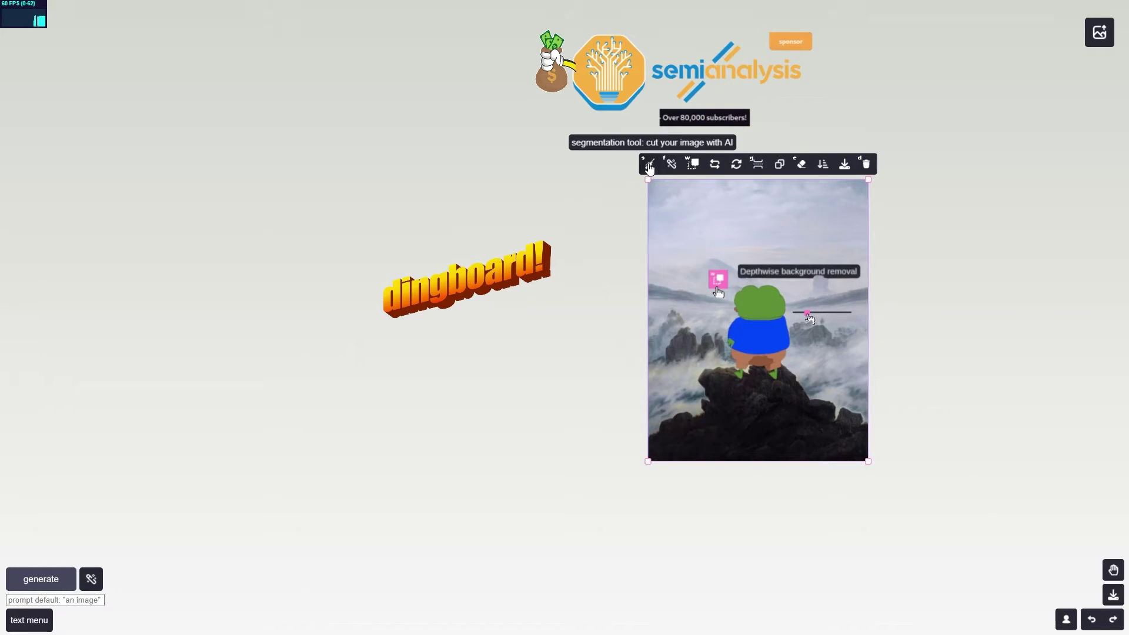
left_click(650, 165)
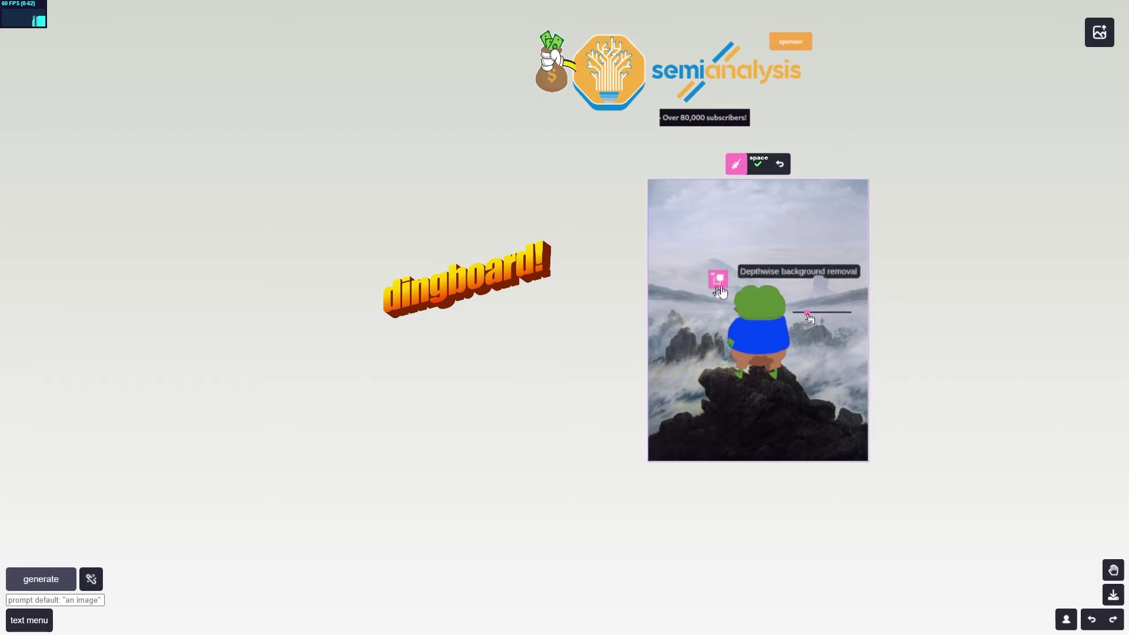
left_click(763, 303)
left_click(767, 340)
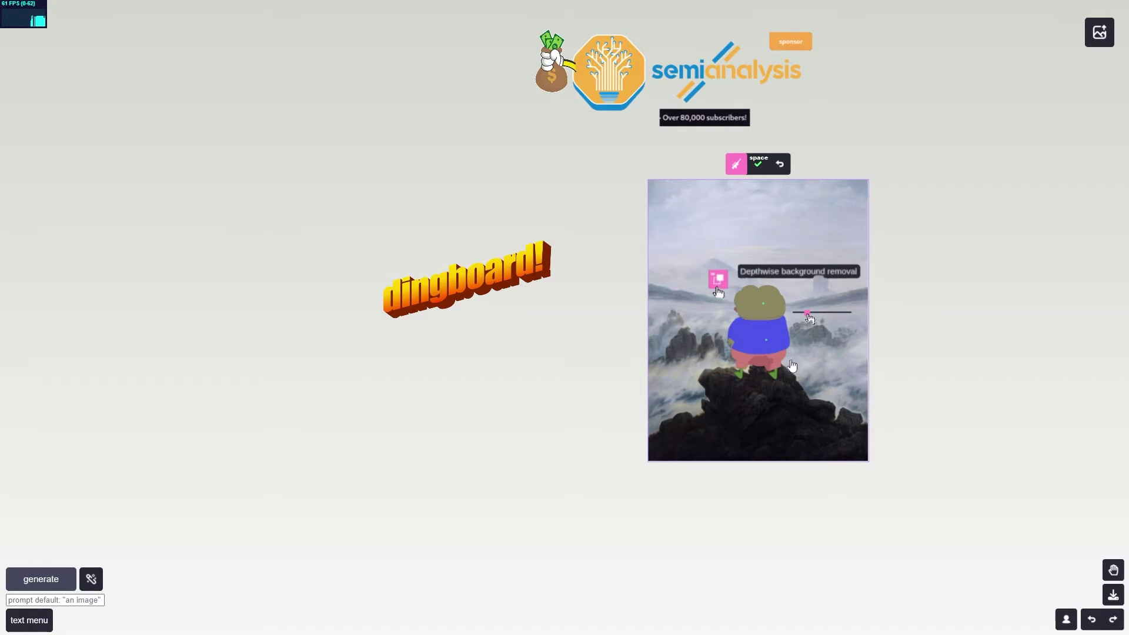
left_click(772, 395)
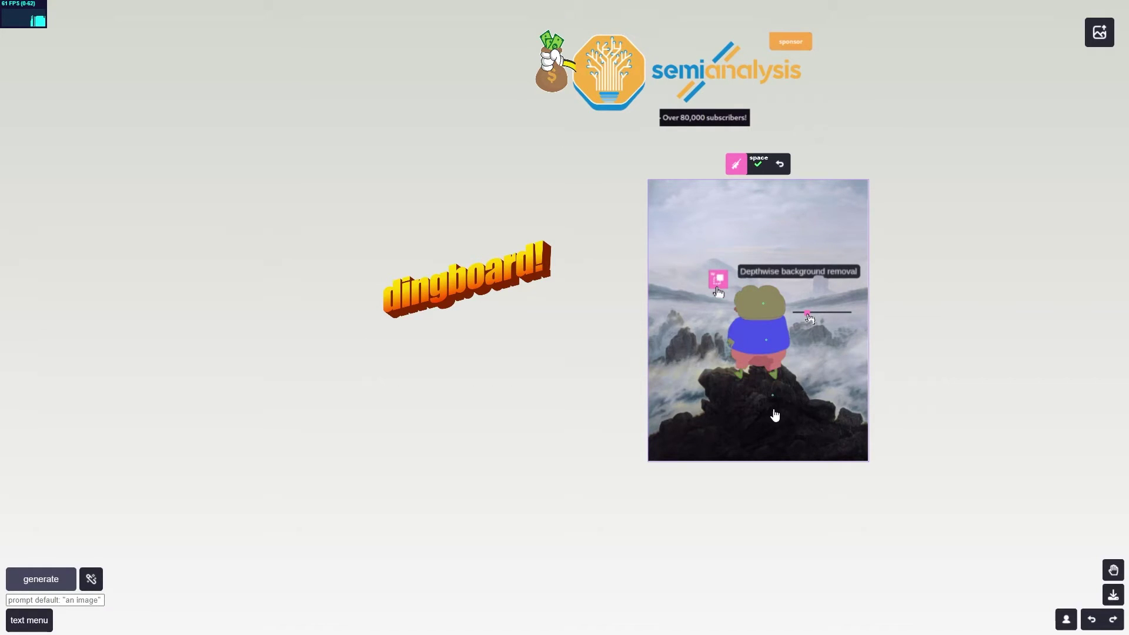
left_click(762, 365)
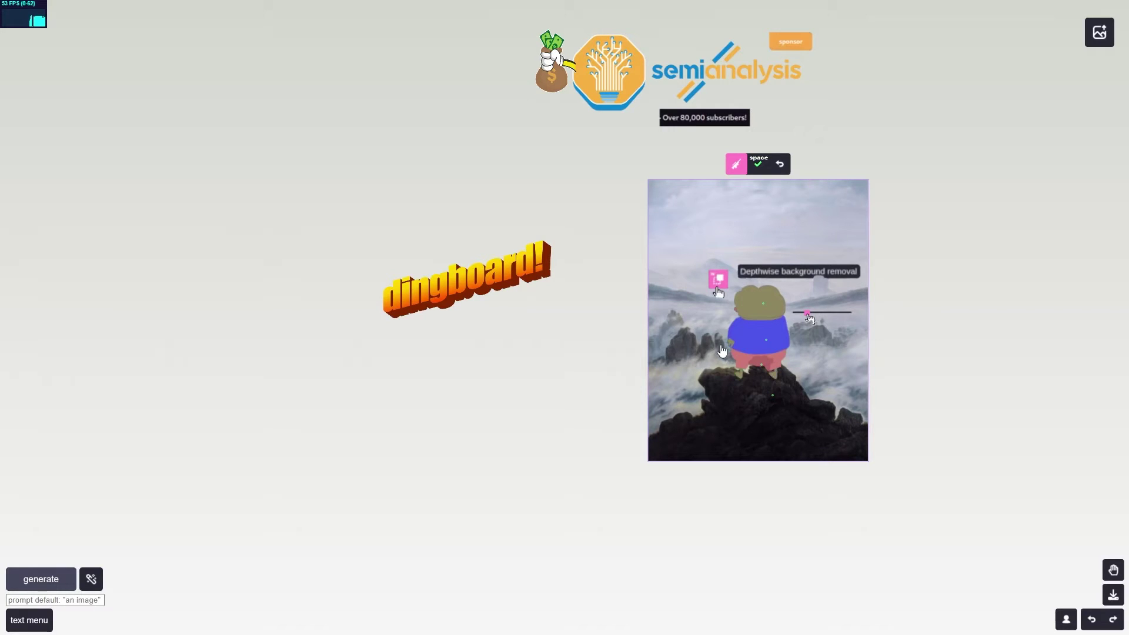
left_click(758, 164)
- Pull the cut-out figure slightly up and left, and reposition the painting farther right on the board
left_click(755, 310)
mouse_move(750, 304)
left_mouse_down()
mouse_move(798, 282)
mouse_move(707, 304)
mouse_move(911, 165)
mouse_move(718, 293)
left_mouse_up()
left_click(760, 313)
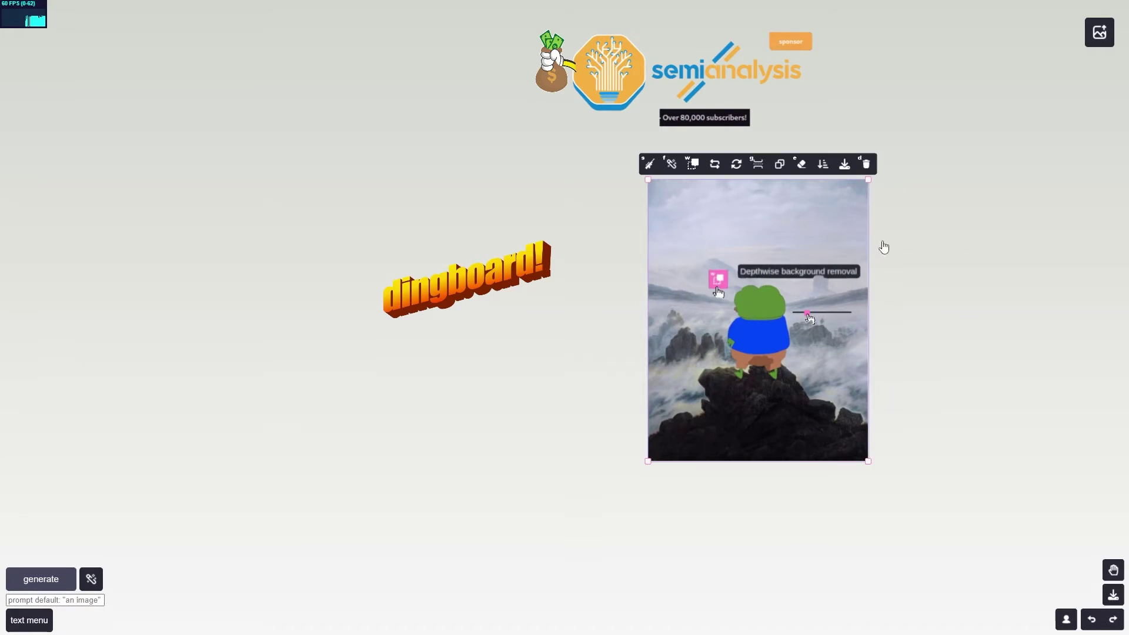
left_click_drag(849, 249, 675, 336)
left_click_drag(575, 319, 828, 243)
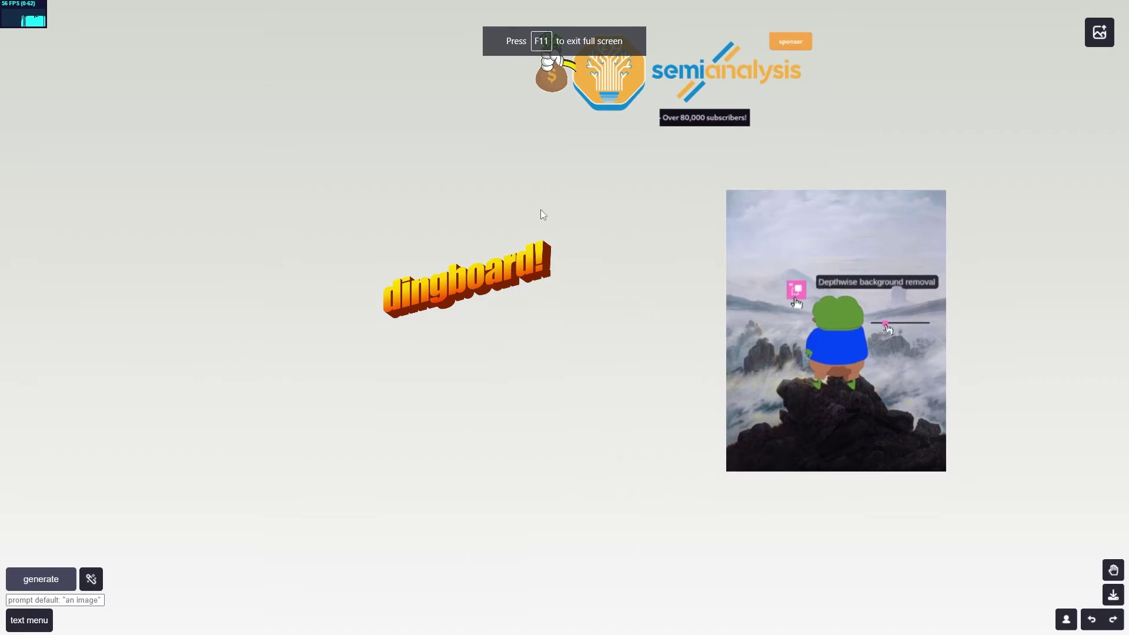
- Paste the robot-and-man photo onto the board and place it behind the dingboard text
key("ctrl+v")
left_click_drag(479, 252, 232, 299)
left_click(518, 275)
right_click(522, 273)
left_click(487, 279)
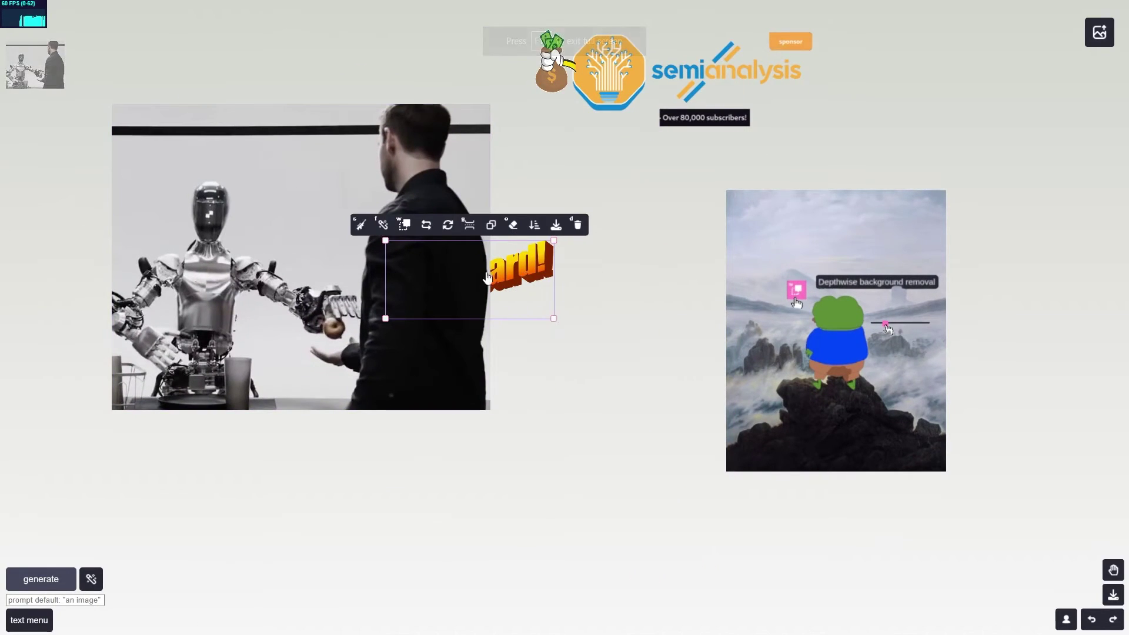
left_click(486, 279)
left_click(539, 280)
left_click(464, 235)
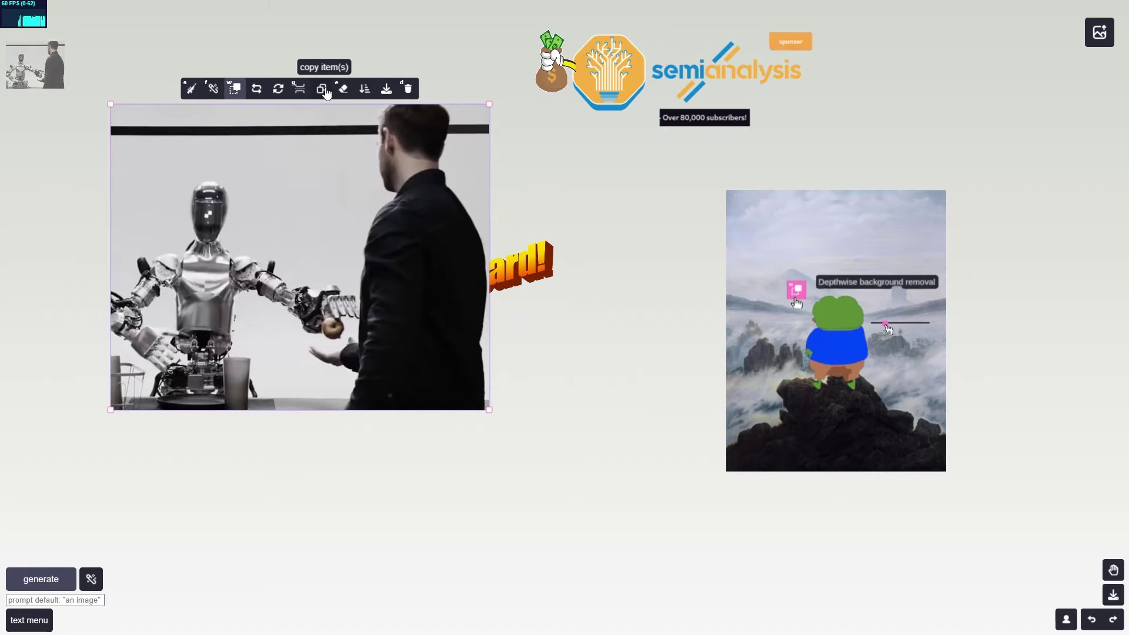
left_click(364, 89)
left_click_drag(406, 205, 563, 235)
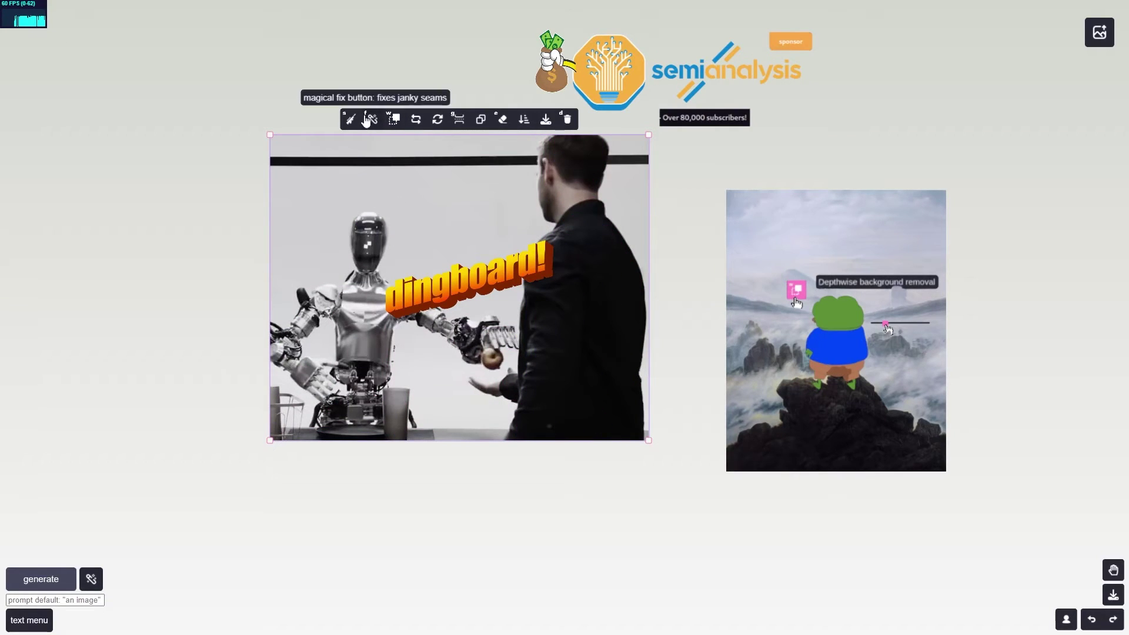
- Try depthwise background removal on the robot photo with its slider at the minimum
left_click(394, 126)
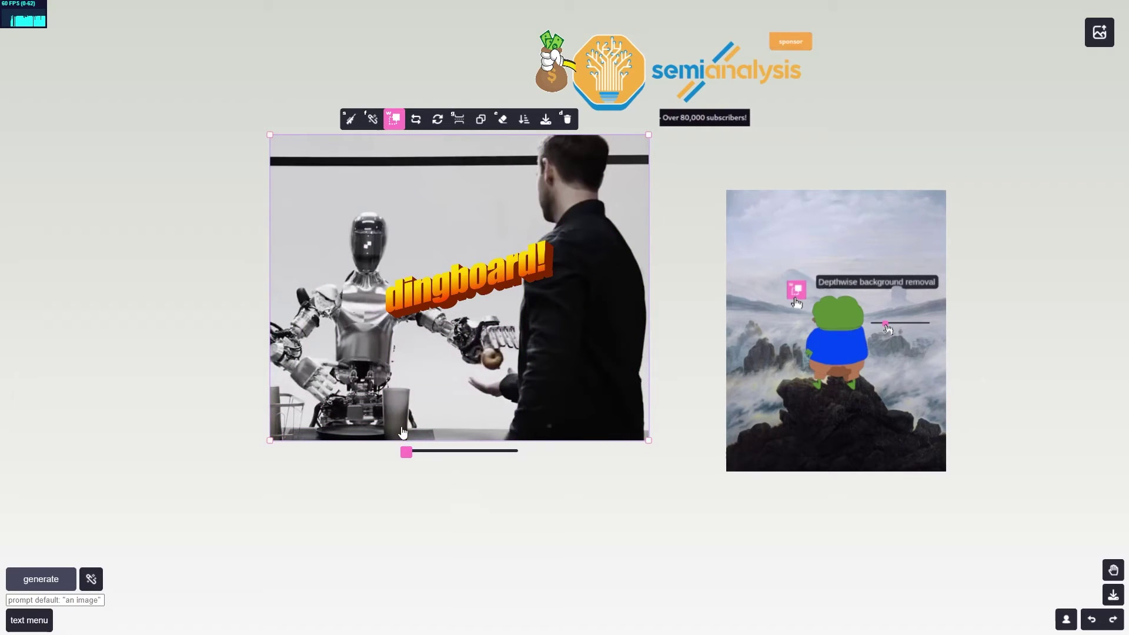
left_click_drag(408, 456, 384, 458)
- Segment the robot's head, torso and arms out of the photo and pull the cut-out up and to the left
left_click(351, 121)
left_click(392, 218)
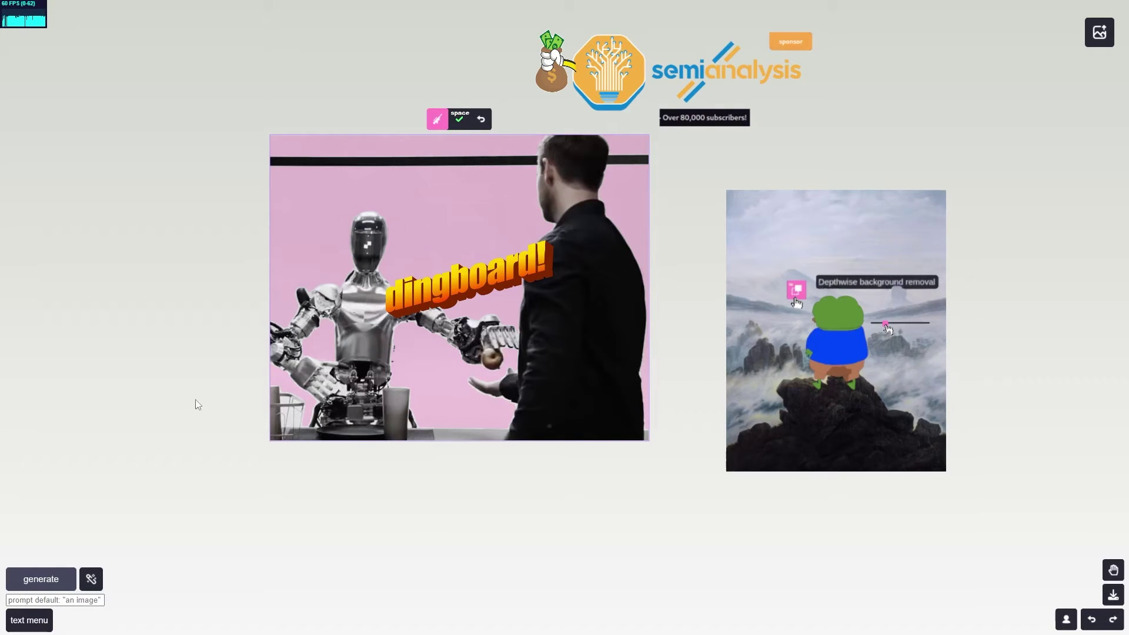
left_click(375, 327)
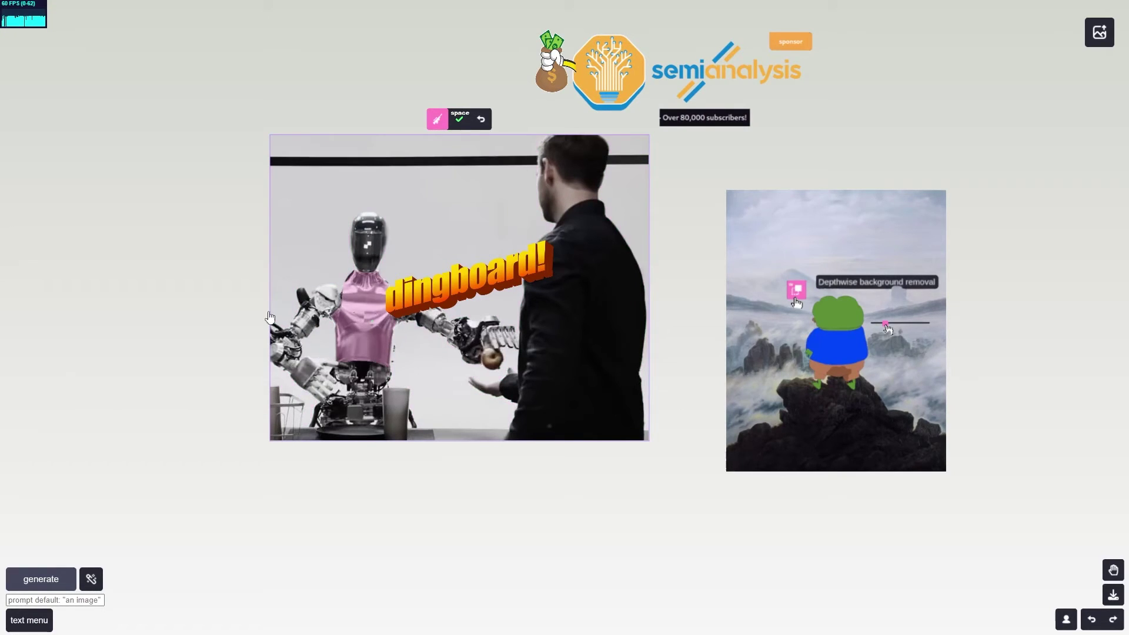
left_click(328, 303)
left_click(367, 253)
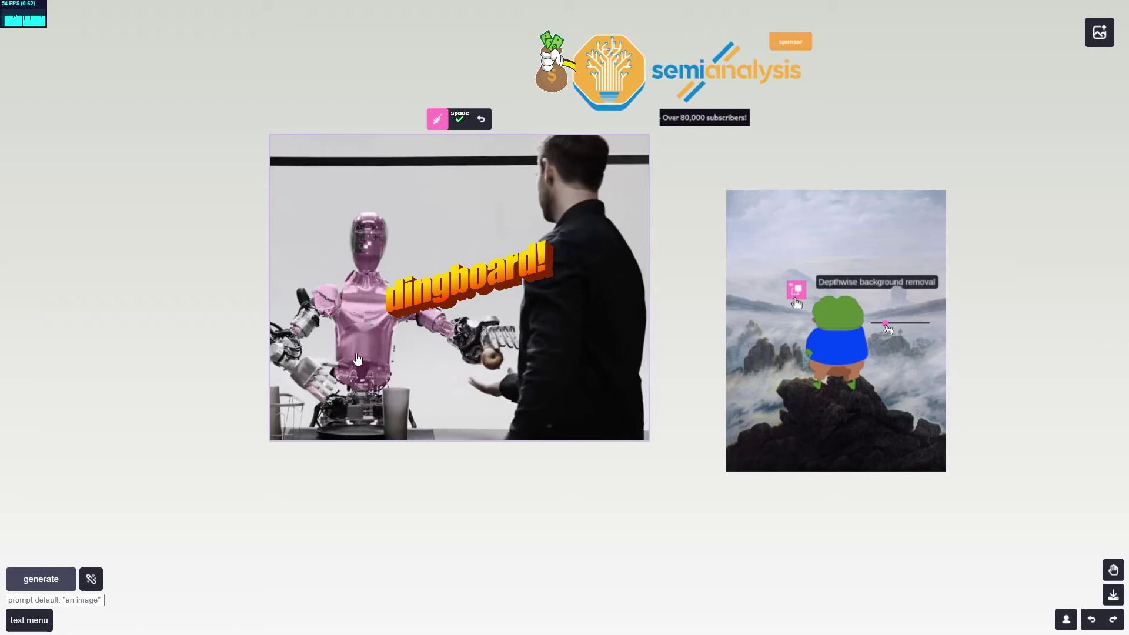
left_click(297, 330)
left_click(311, 384)
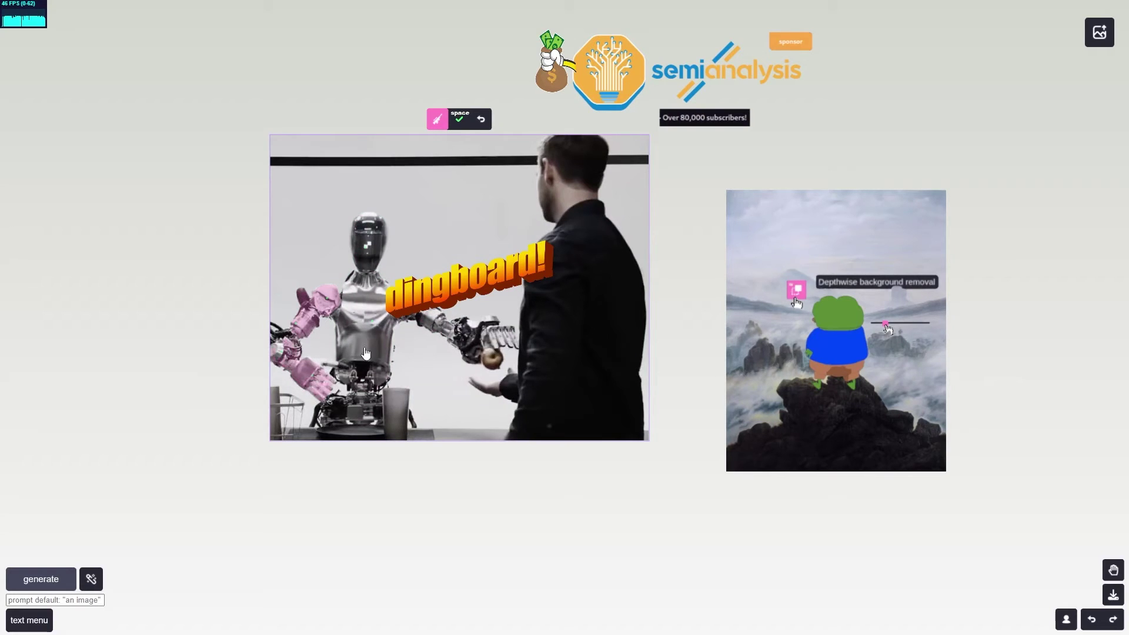
left_click(416, 314)
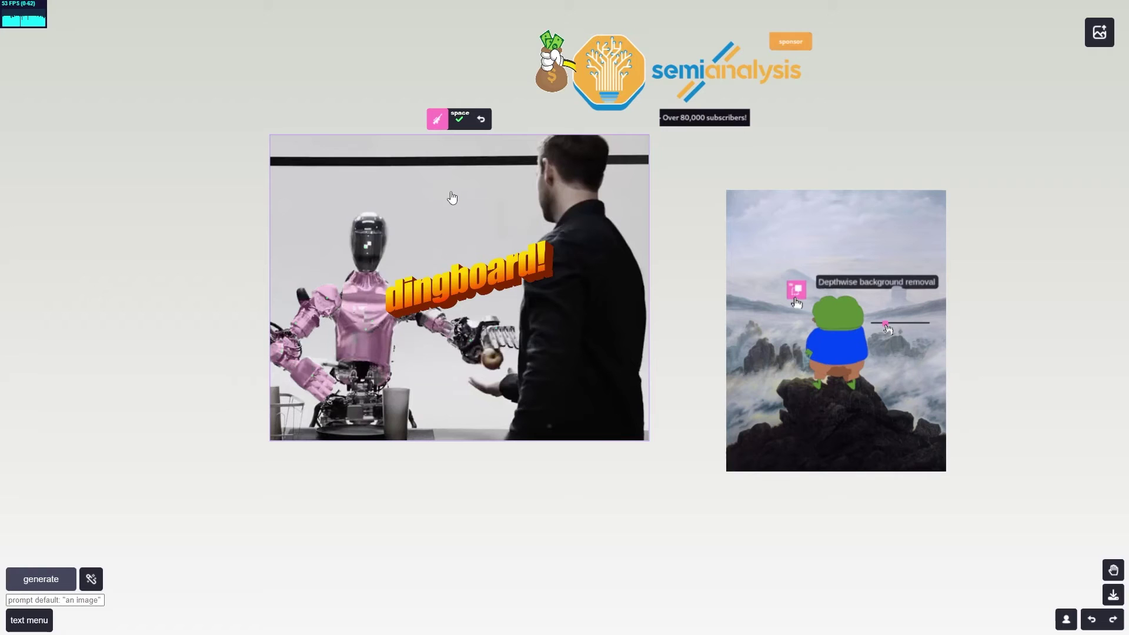
left_click(375, 237)
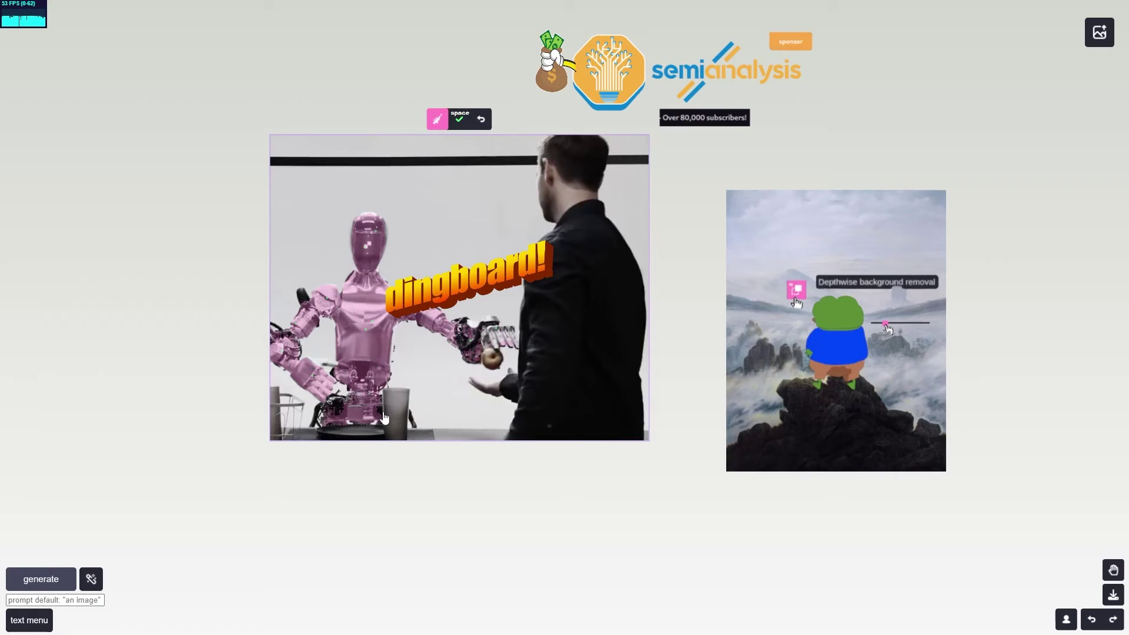
left_click(459, 120)
left_click_drag(365, 330, 186, 251)
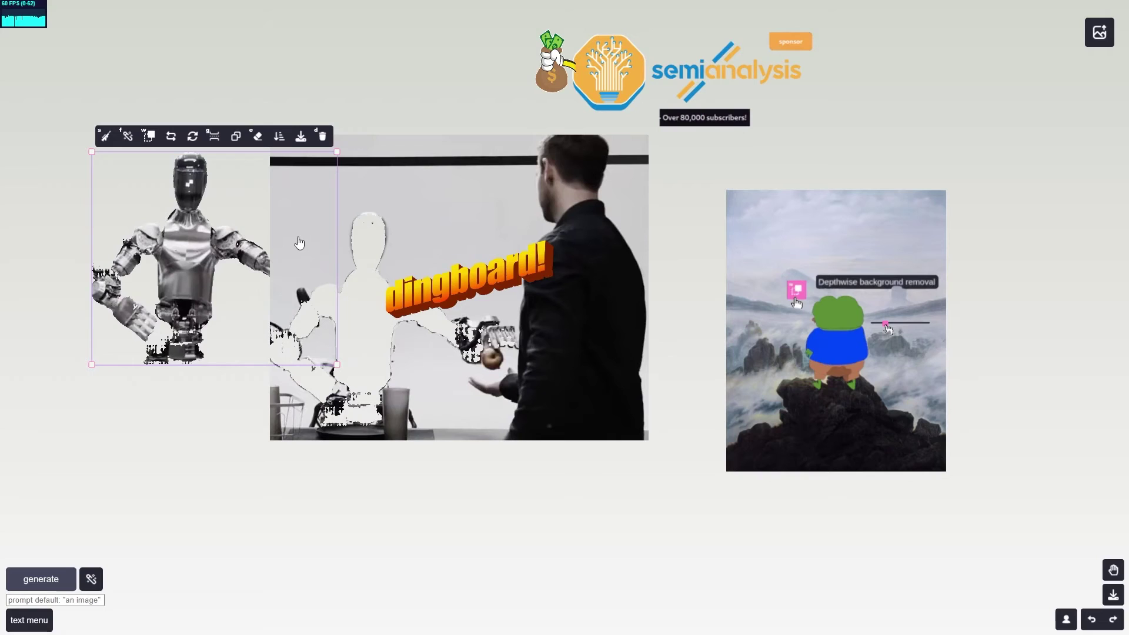
- Shrink the dingboard text and place it over the lower part of the man's black jacket
left_click_drag(559, 175, 593, 380)
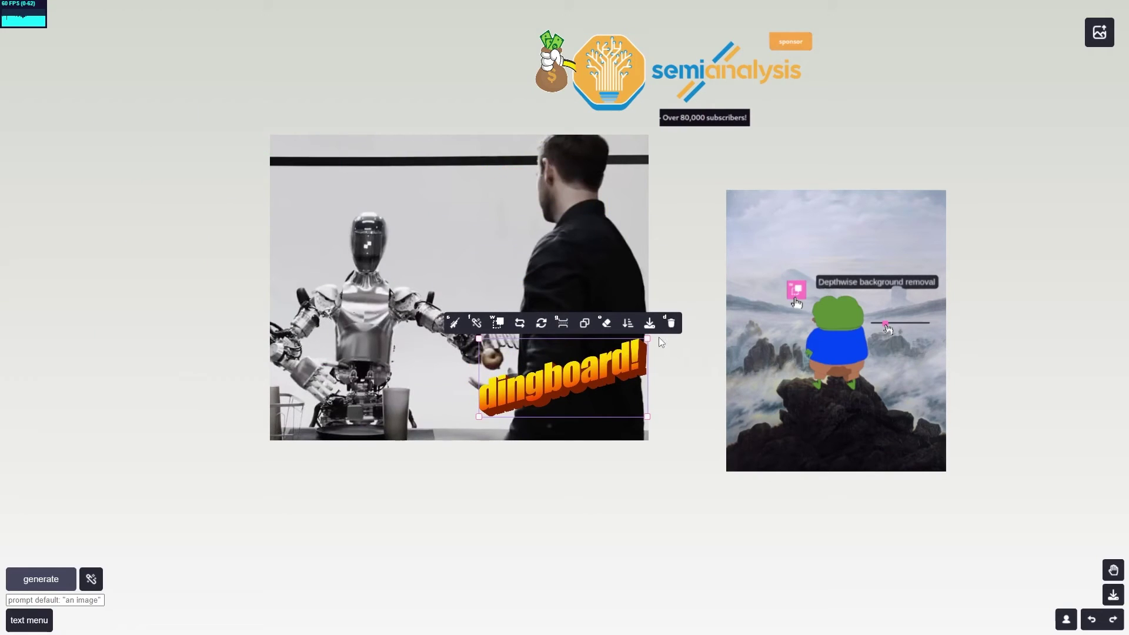
left_click_drag(647, 338, 598, 362)
left_click_drag(569, 378, 595, 390)
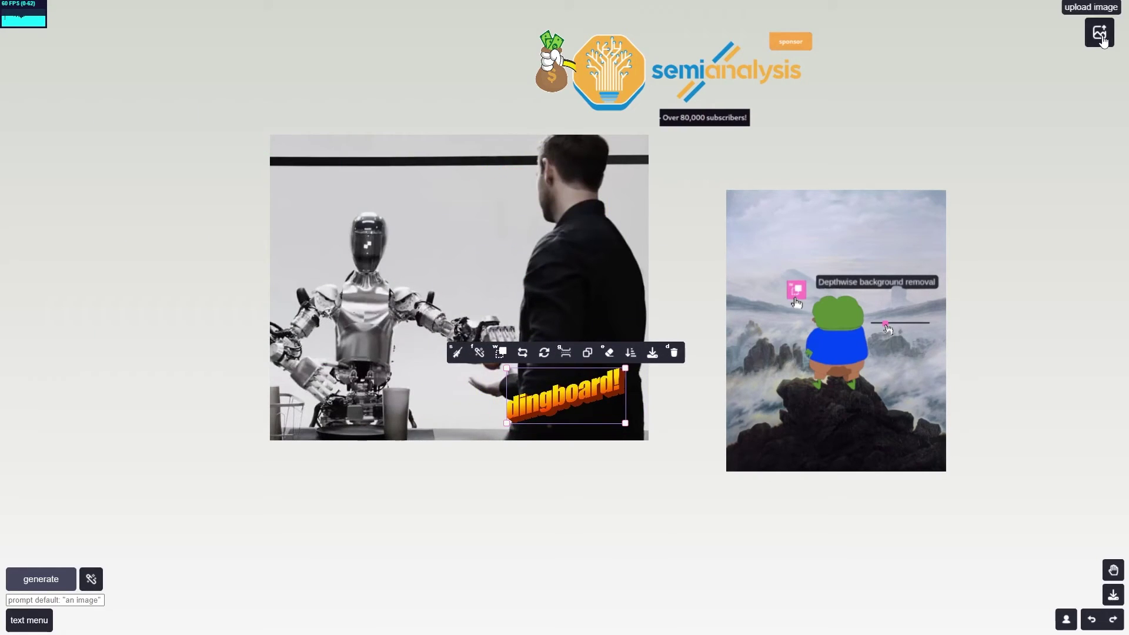
- Move the painting up and right and stretch the robot photo outward from its lower-right corner
left_click(504, 285)
left_click_drag(814, 319, 912, 234)
left_click(481, 325)
mouse_move(650, 440)
left_mouse_down()
mouse_move(786, 500)
mouse_move(728, 496)
left_mouse_up()
- Undo the latest changes to the painting and the robot photo
key("ctrl+z")
key("ctrl+z")
key("ctrl+z")
key("ctrl+z")
- Paste a fresh copy of the robot-and-man photo, send it to the back and move it beneath the dingboard text
key("ctrl+v")
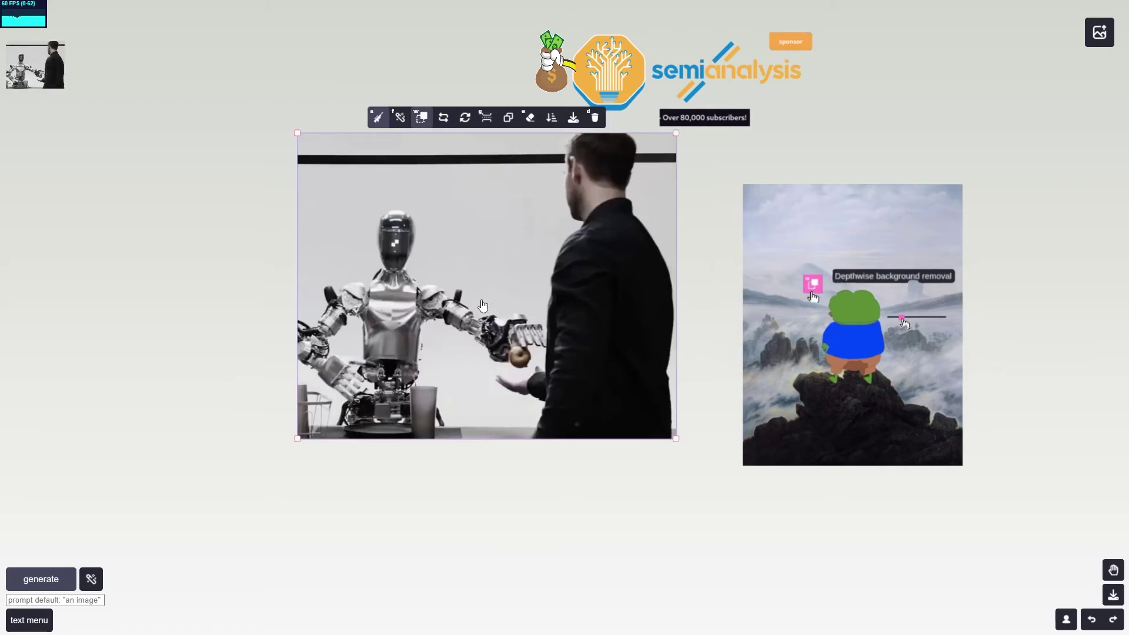
left_click_drag(532, 285, 436, 295)
right_click(501, 277)
left_click(467, 184)
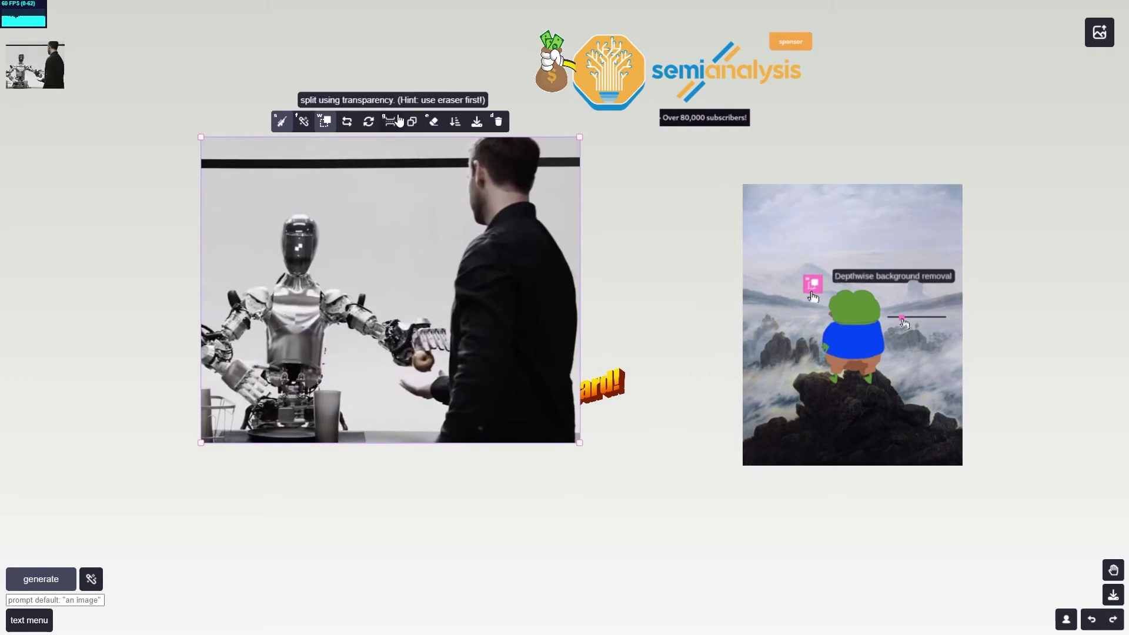
left_click(455, 122)
left_click_drag(542, 270, 657, 323)
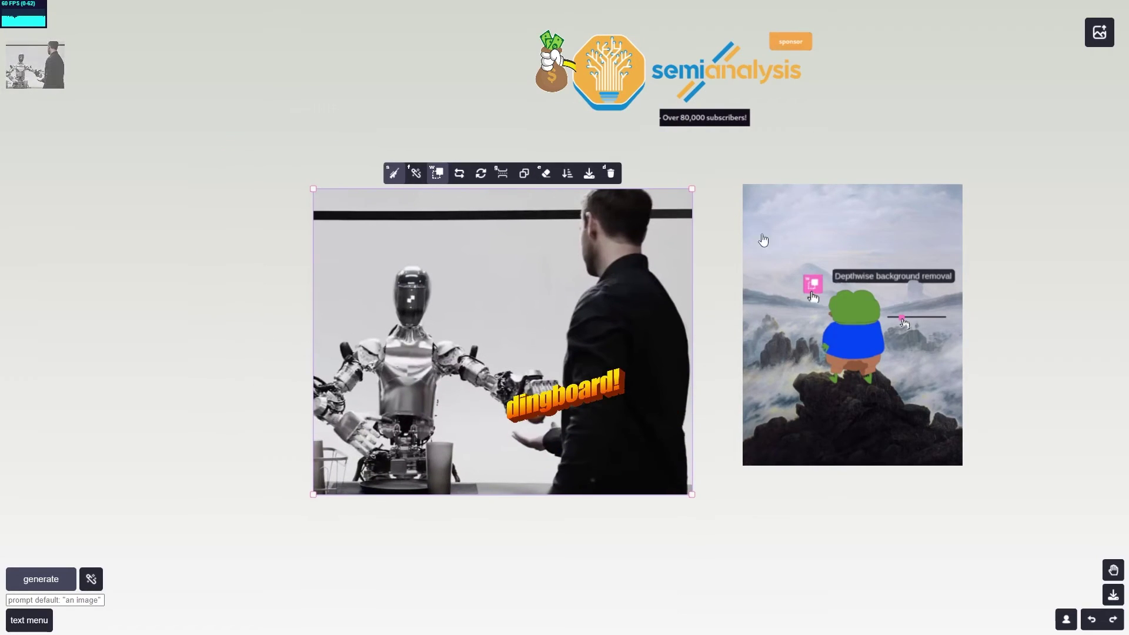
- Delete the painting and enlarge the robot photo from its upper-right corner
left_click(818, 254)
key("d")
left_click(552, 276)
left_click_drag(695, 190, 794, 109)
left_click_drag(785, 179, 780, 229)
- Place the dingboard text on the man's lower jacket and adjust the robot photo's size and position around it
left_click_drag(607, 385, 713, 513)
left_click_drag(632, 412, 629, 383)
left_click_drag(786, 130, 734, 209)
left_click_drag(692, 278, 736, 307)
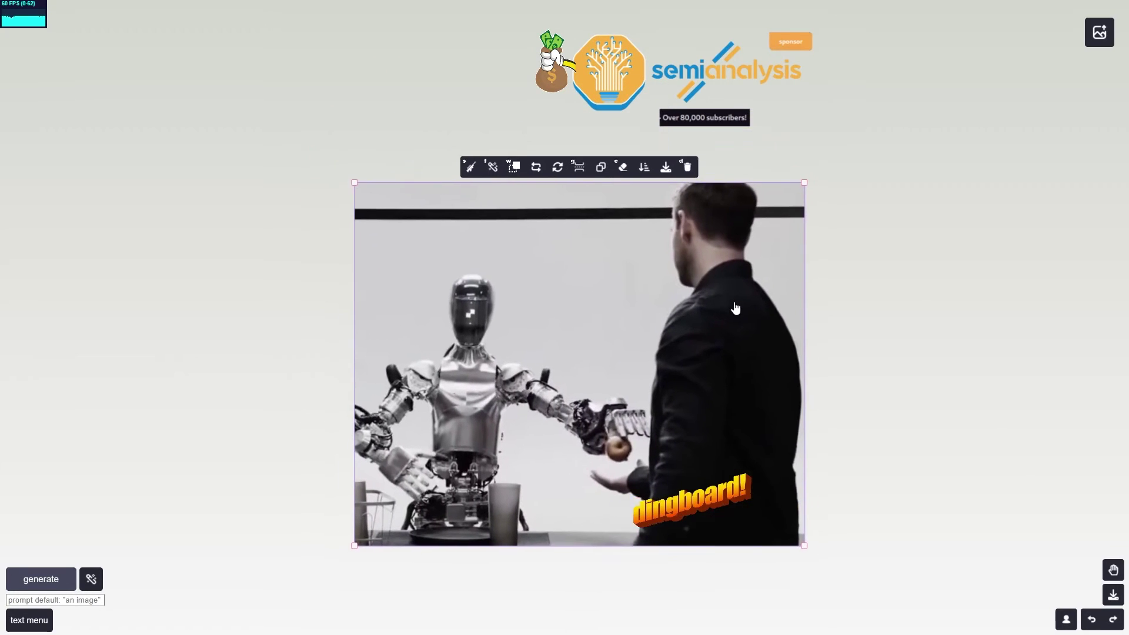
- Delete the semianalysis sponsor banner above the robot photo
left_click(712, 97)
key("d")
- Switch to the Google Images results for sam altman and copy the Business Insider portrait
key("ctrl+Tab")
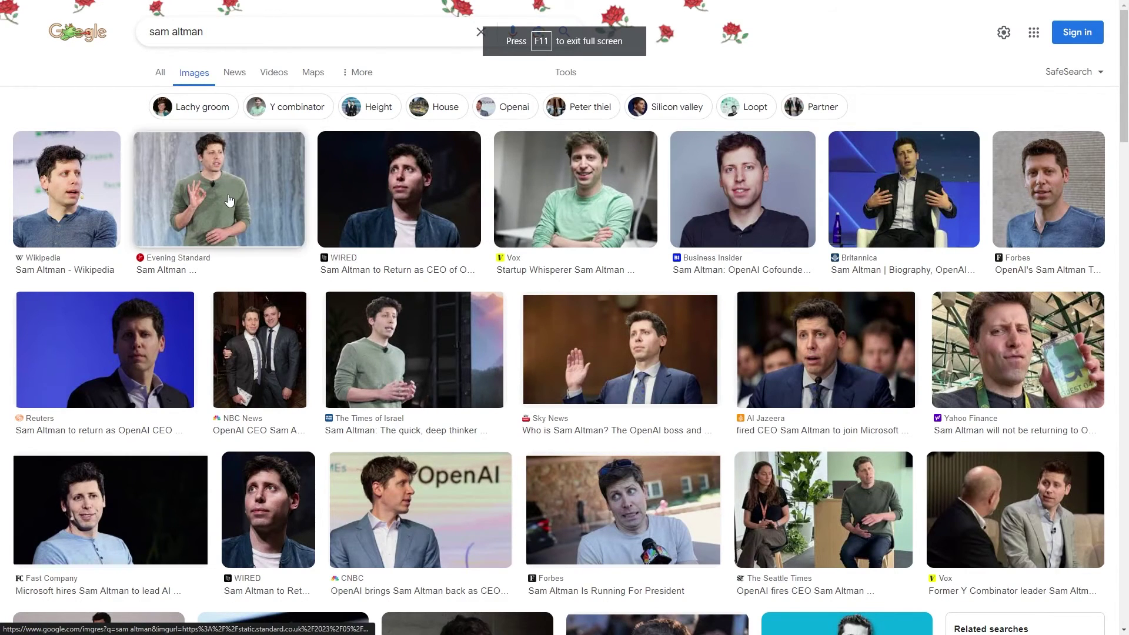
left_click(743, 200)
right_click(916, 306)
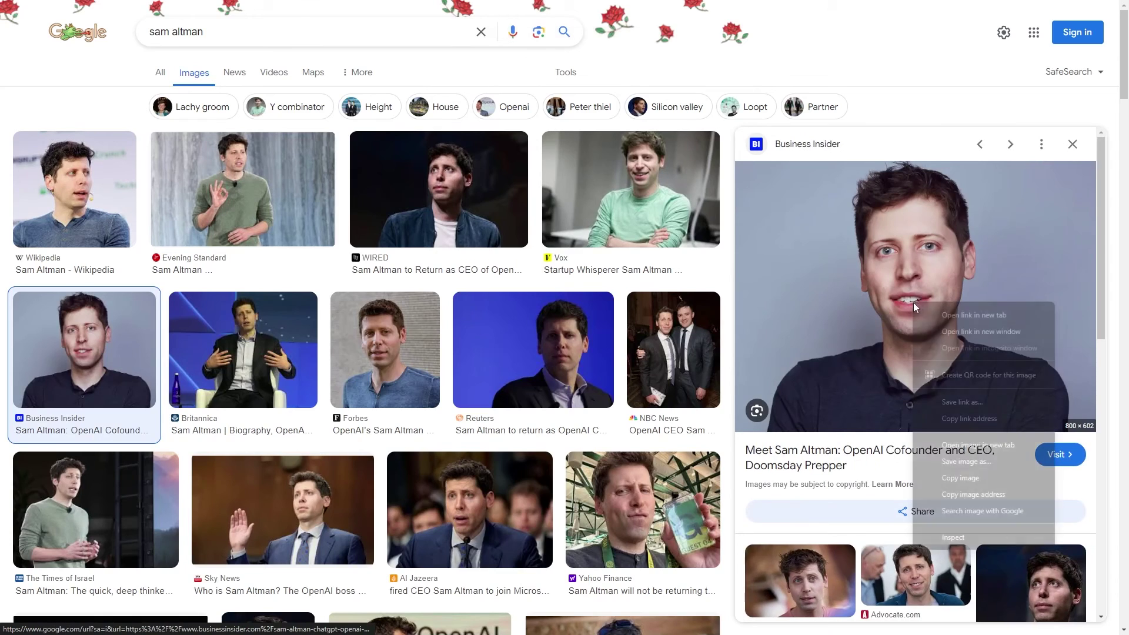
left_click(960, 477)
- Return to dingboard, paste the copied portrait and position it over the right part of the robot photo
key("alt+Tab")
left_click(532, 309)
key("ctrl+v")
left_click_drag(606, 213, 728, 212)
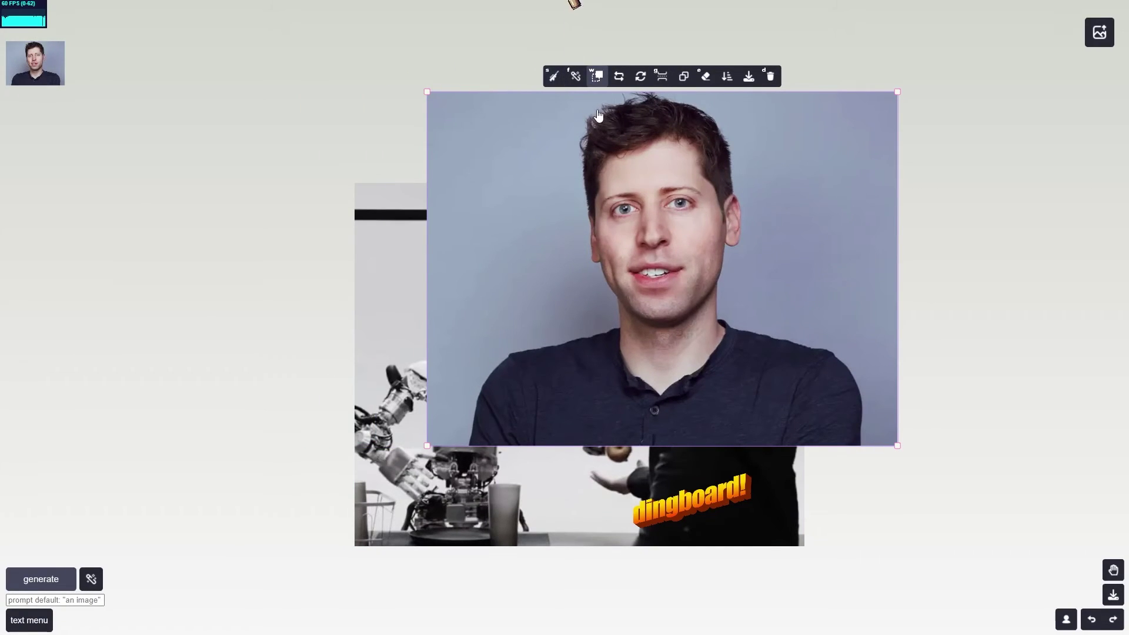
- Remove the pasted portrait's background, shrink the portrait and place it beside the robot photo
left_click(558, 80)
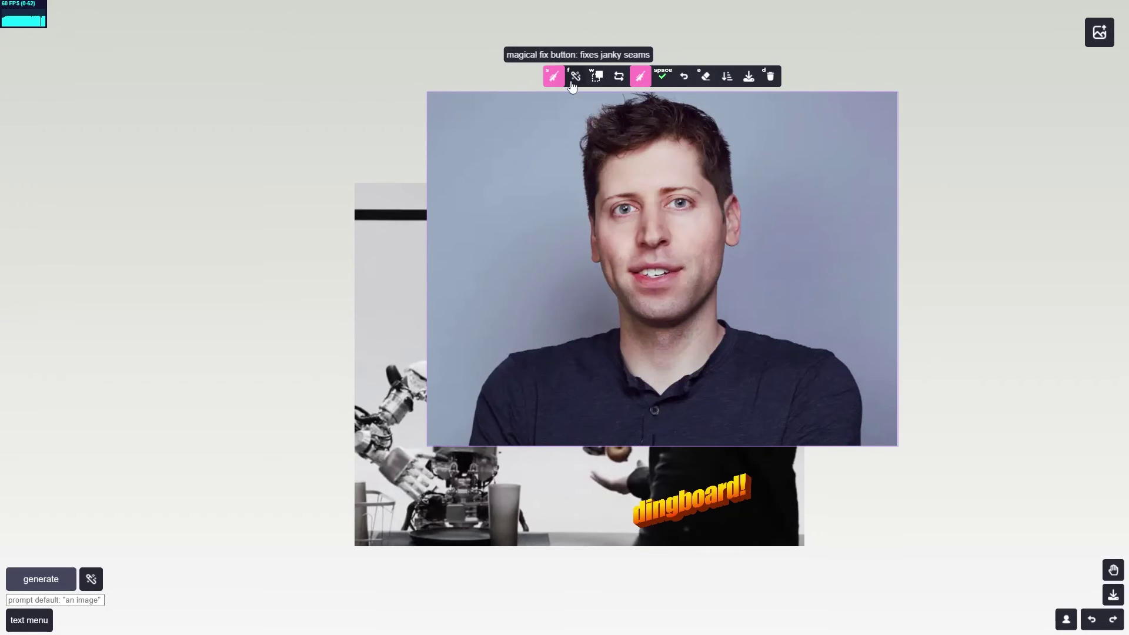
left_click(581, 78)
left_click(598, 78)
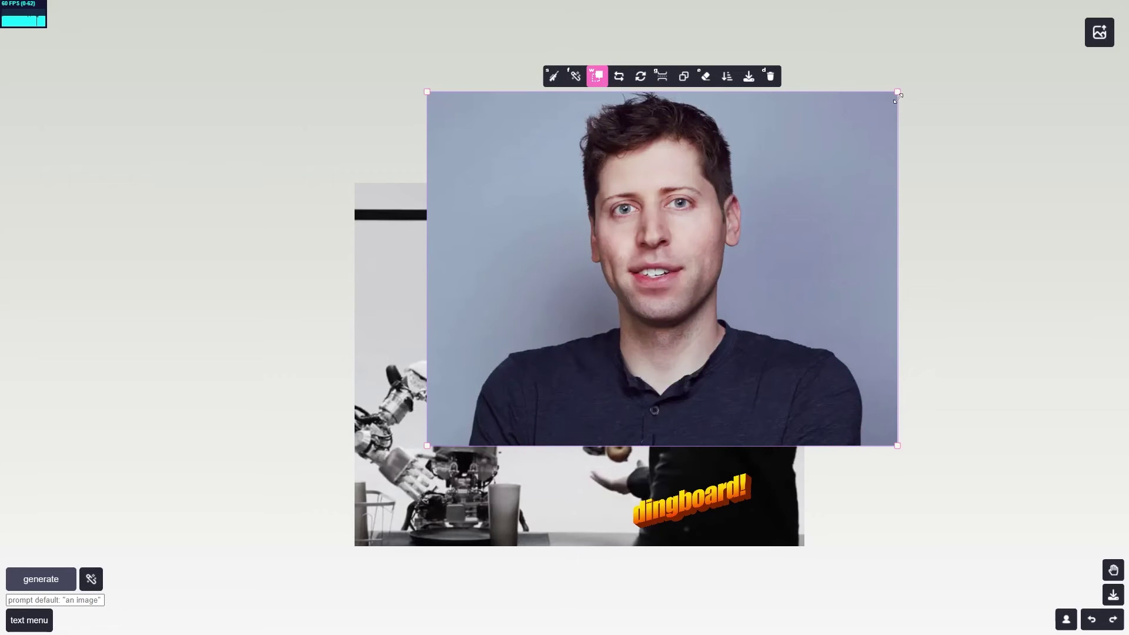
left_click_drag(897, 92, 757, 198)
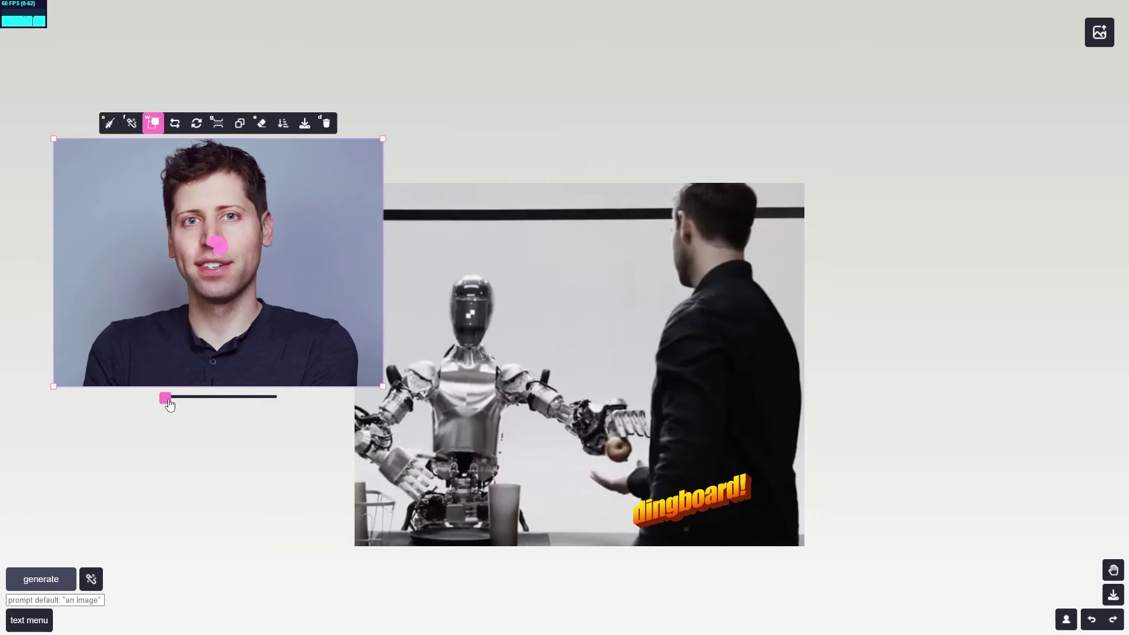
left_click_drag(167, 400, 192, 410)
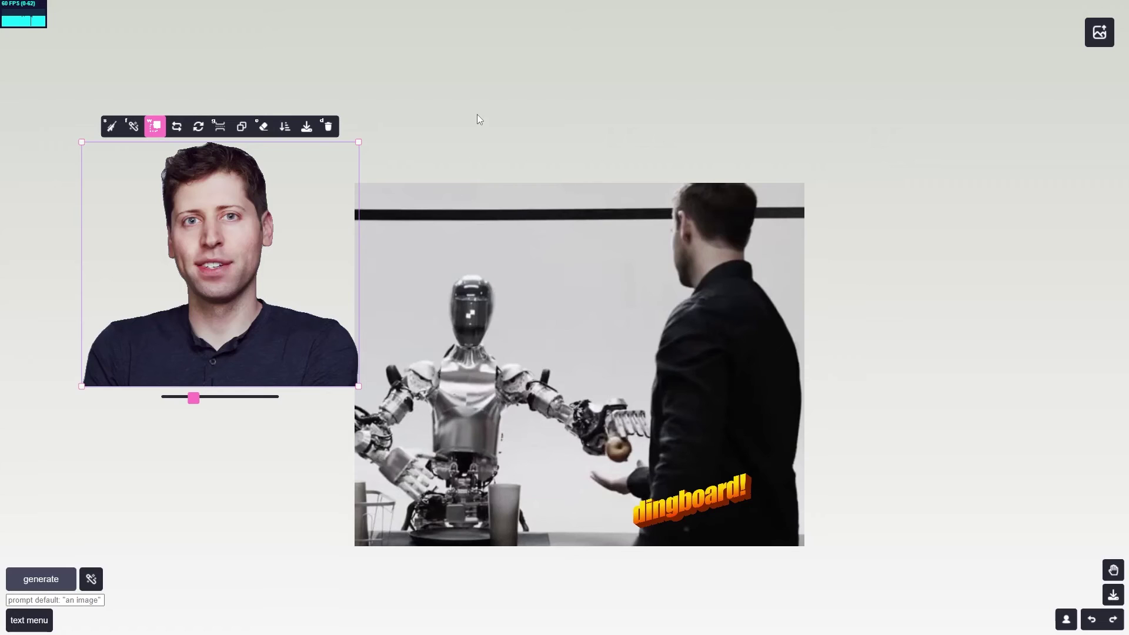
- Try erasing across the portrait's shirt with the eraser and undo the strokes
left_click(264, 127)
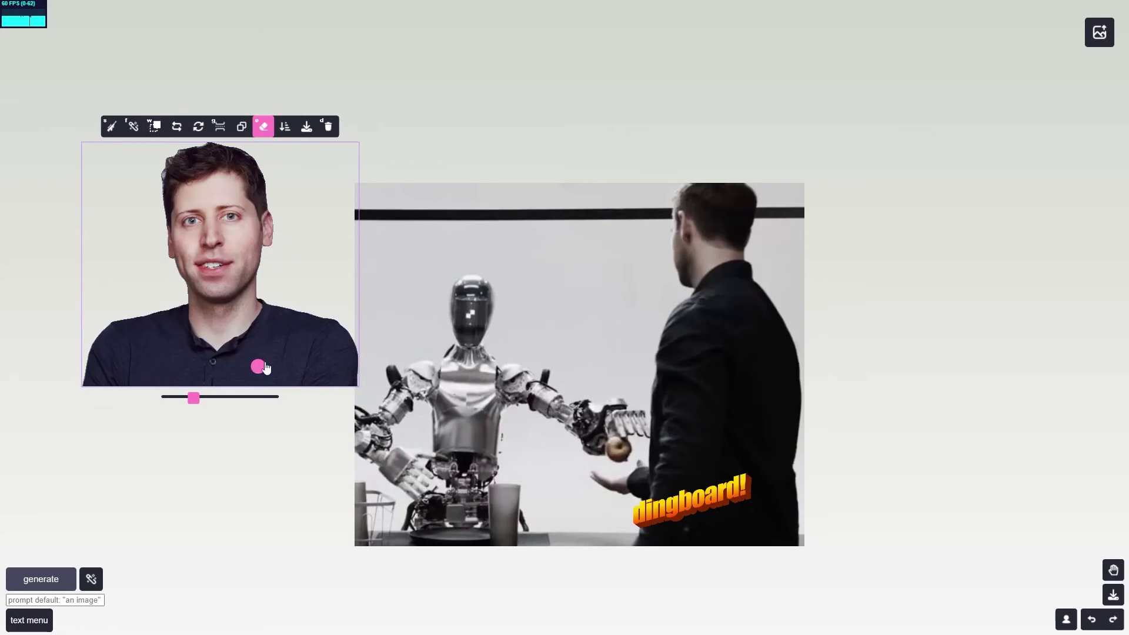
mouse_move(227, 333)
left_mouse_down()
mouse_move(167, 331)
mouse_move(313, 309)
left_mouse_up()
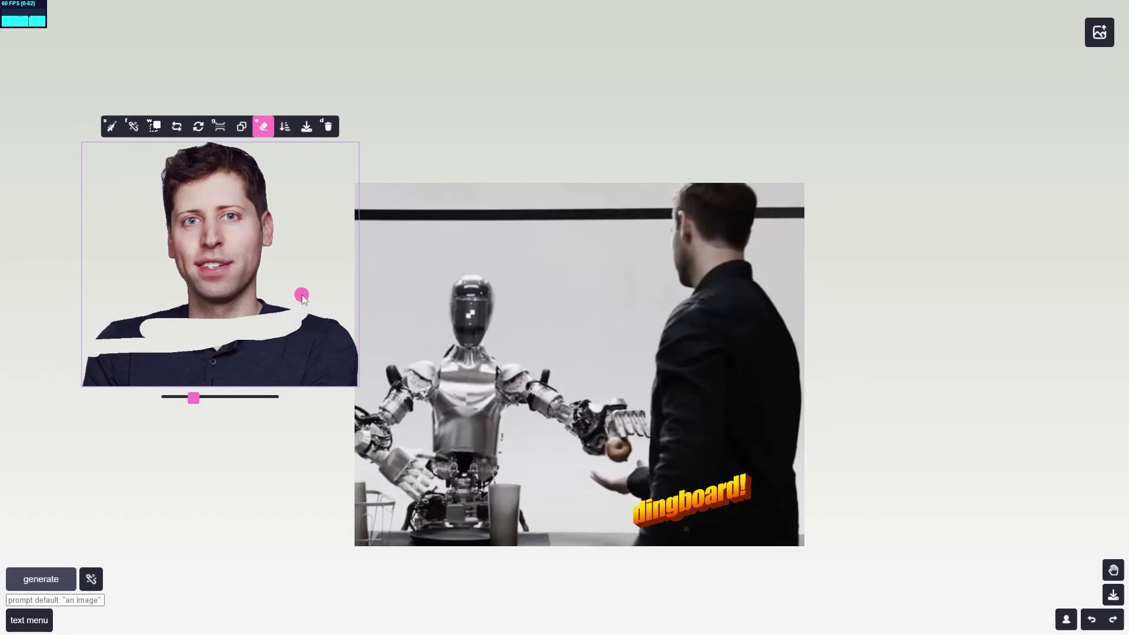
key("ctrl+z")
- Segment the shirt in the portrait cutout, split it off from the head and delete it
left_click_drag(222, 224, 227, 221)
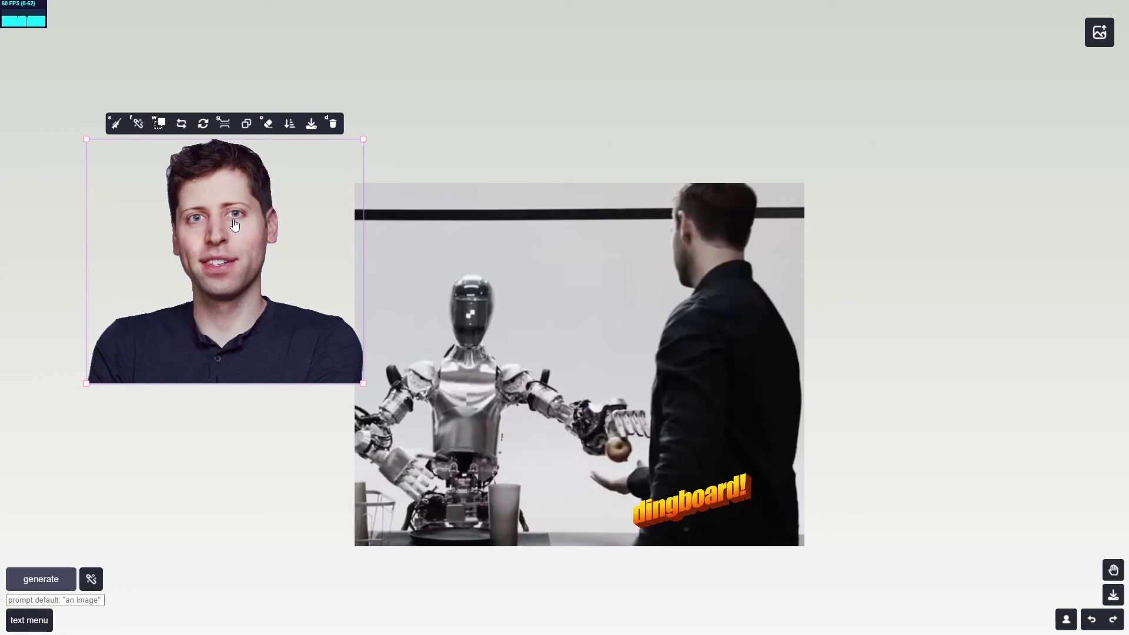
left_click(117, 124)
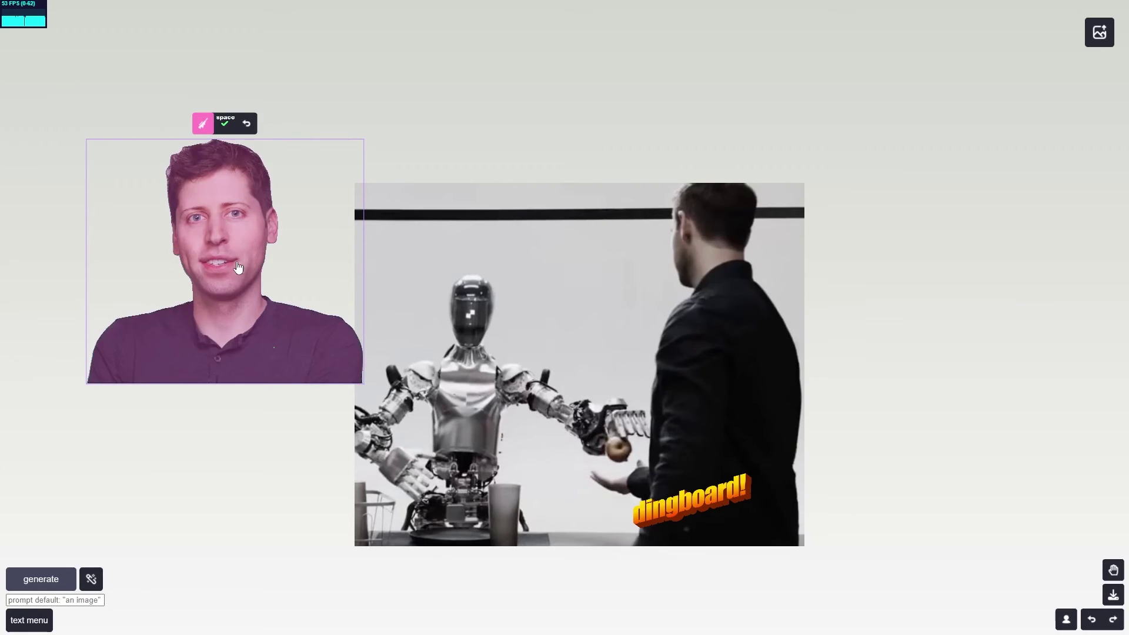
left_click(248, 360)
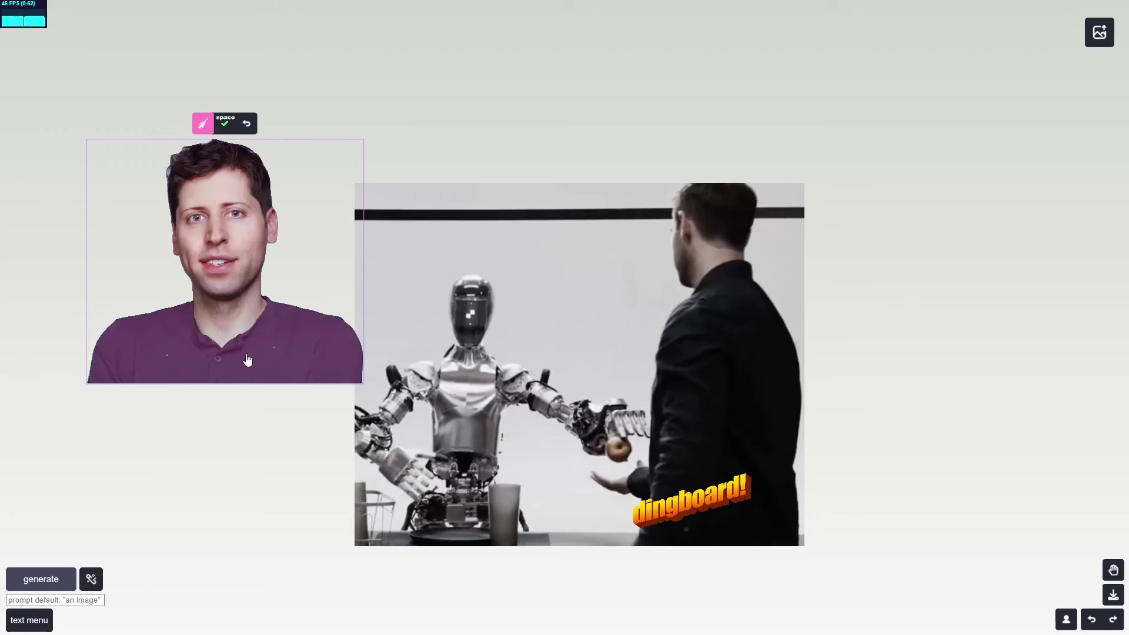
left_click(230, 125)
left_click_drag(277, 345, 248, 469)
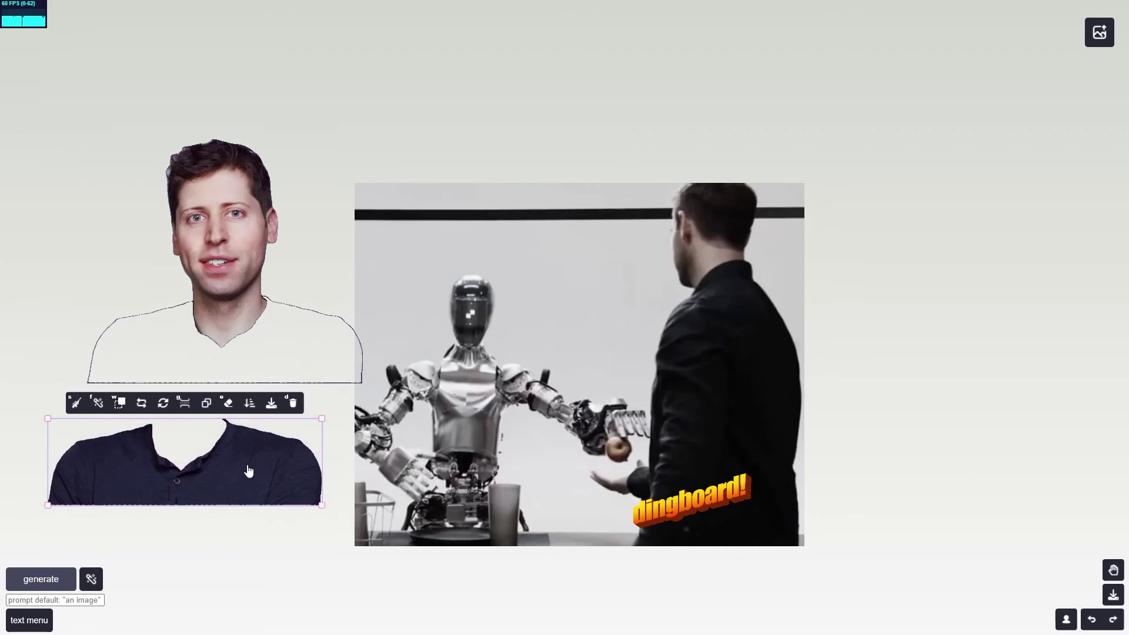
key("Delete")
- Move the head cutout onto the robot photo and erase the leftover shirt outline around the neck
left_click(246, 252)
mouse_move(241, 247)
left_mouse_down()
mouse_move(366, 284)
mouse_move(524, 289)
left_mouse_up()
left_click(573, 177)
mouse_move(582, 364)
left_mouse_down()
mouse_move(668, 441)
mouse_move(387, 432)
mouse_move(417, 382)
mouse_move(461, 362)
mouse_move(485, 354)
mouse_move(493, 377)
mouse_move(525, 399)
mouse_move(584, 350)
mouse_move(553, 374)
mouse_move(498, 382)
mouse_move(482, 359)
mouse_move(499, 373)
mouse_move(569, 355)
left_mouse_up()
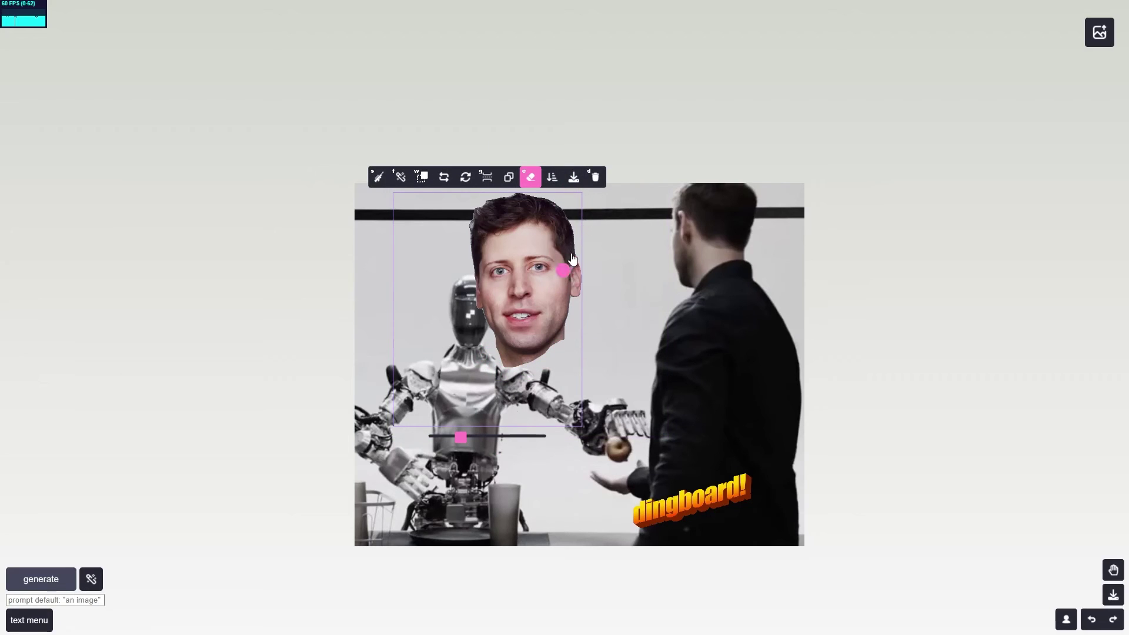
key("e")
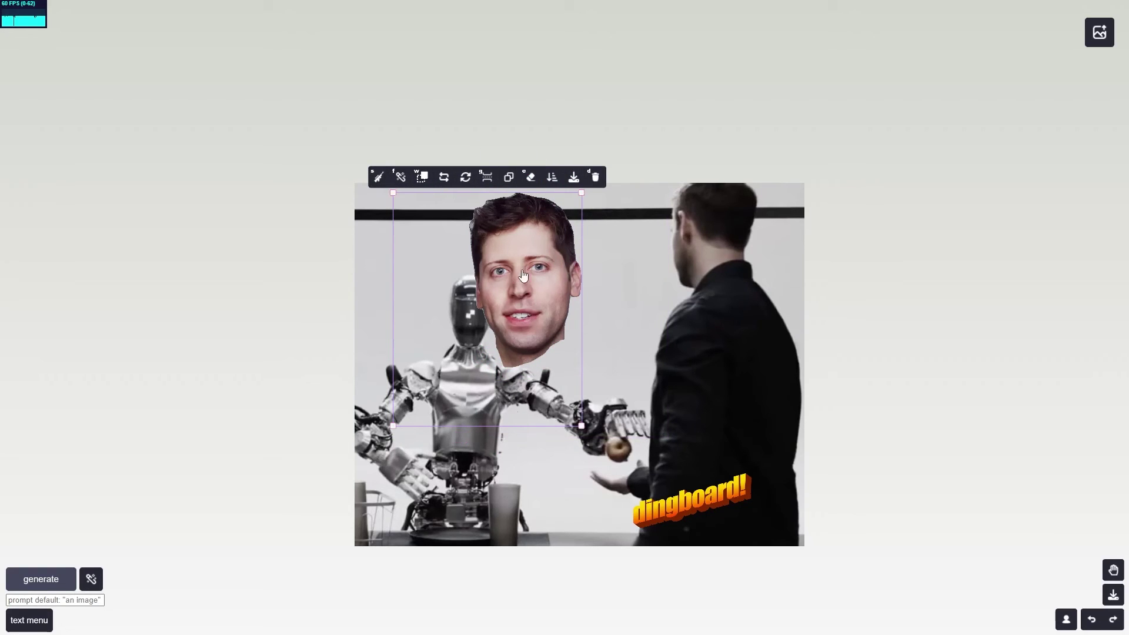
- Shrink and align the head cutout over the robot's head and trim its neck with a smaller eraser
left_click_drag(581, 192, 497, 280)
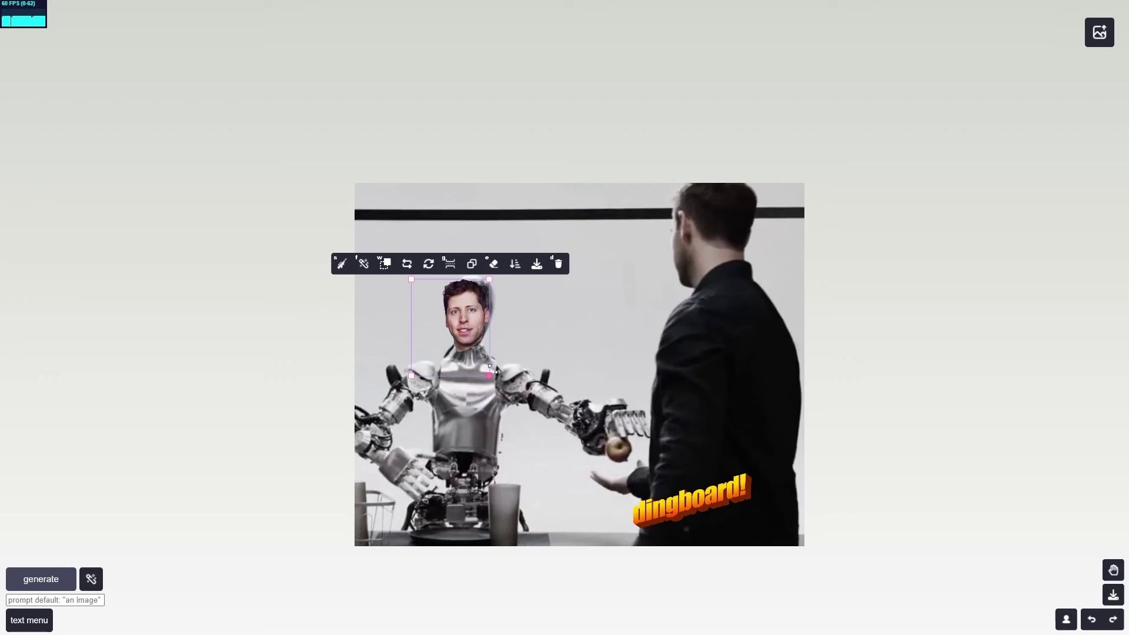
left_click(517, 382)
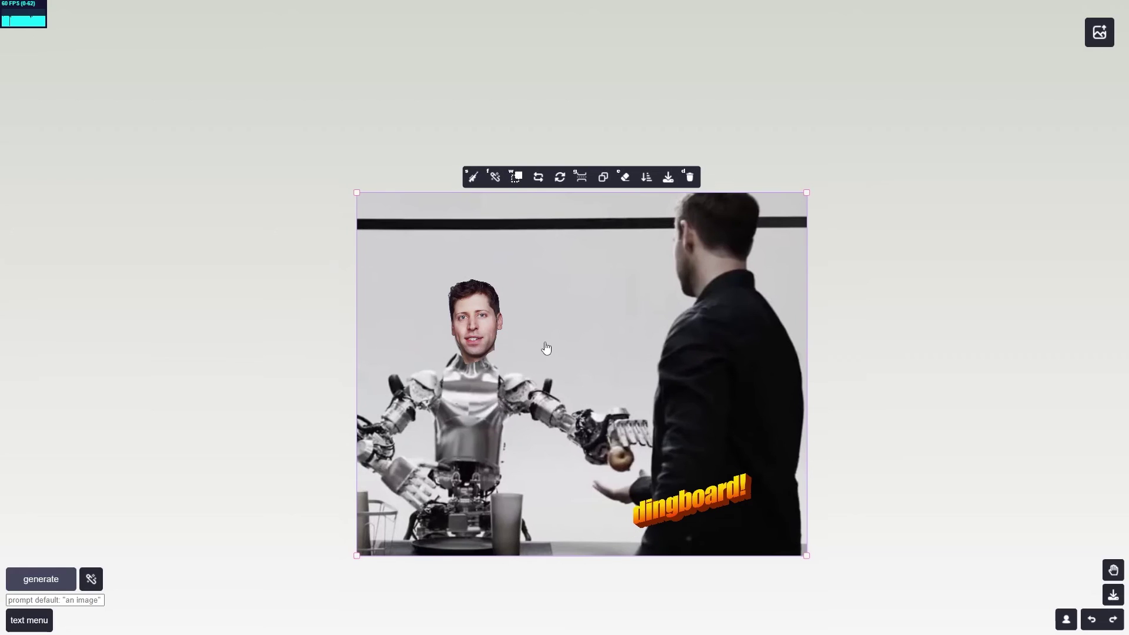
left_click(473, 334)
left_click(500, 263)
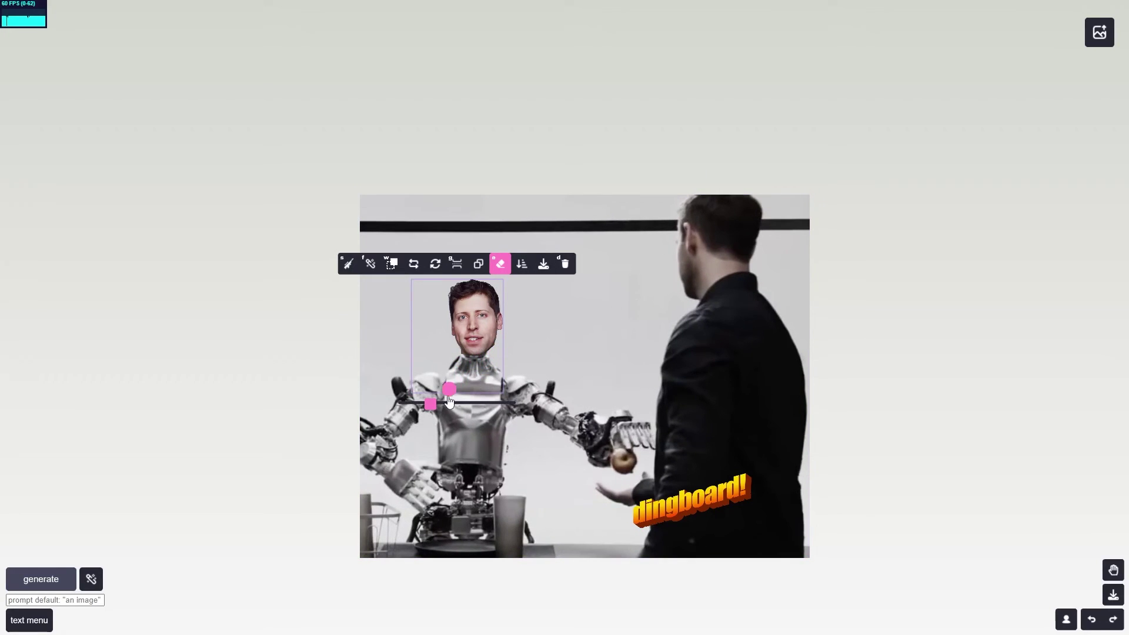
mouse_move(431, 405)
left_mouse_down()
mouse_move(514, 415)
mouse_move(509, 404)
mouse_move(412, 404)
left_mouse_up()
left_click(500, 263)
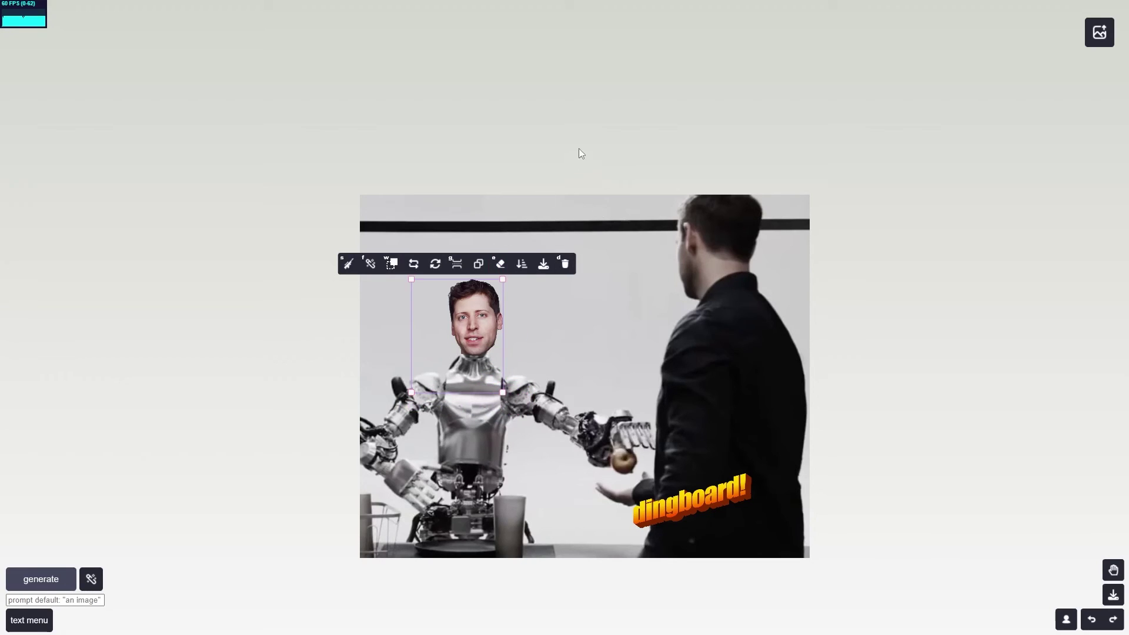
left_click(626, 201)
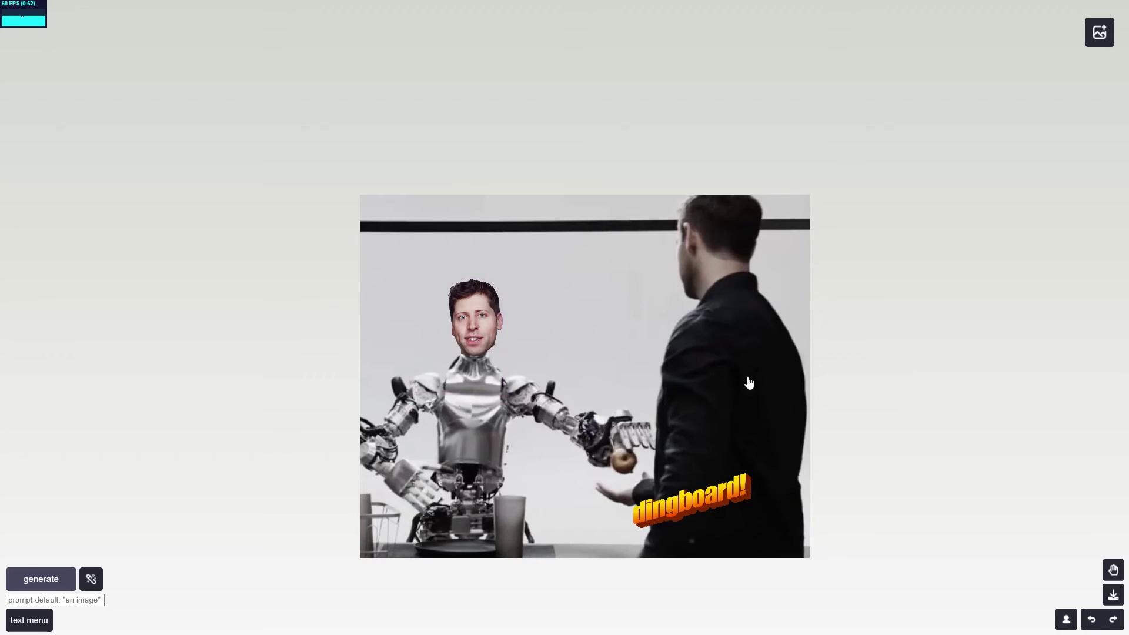
- Duplicate the dingboard text and place the copy over the man's upper back
left_click(704, 501)
mouse_move(711, 493)
left_mouse_down()
mouse_move(752, 447)
mouse_move(726, 243)
mouse_move(479, 511)
mouse_move(419, 532)
mouse_move(877, 335)
left_mouse_up()
key("d")
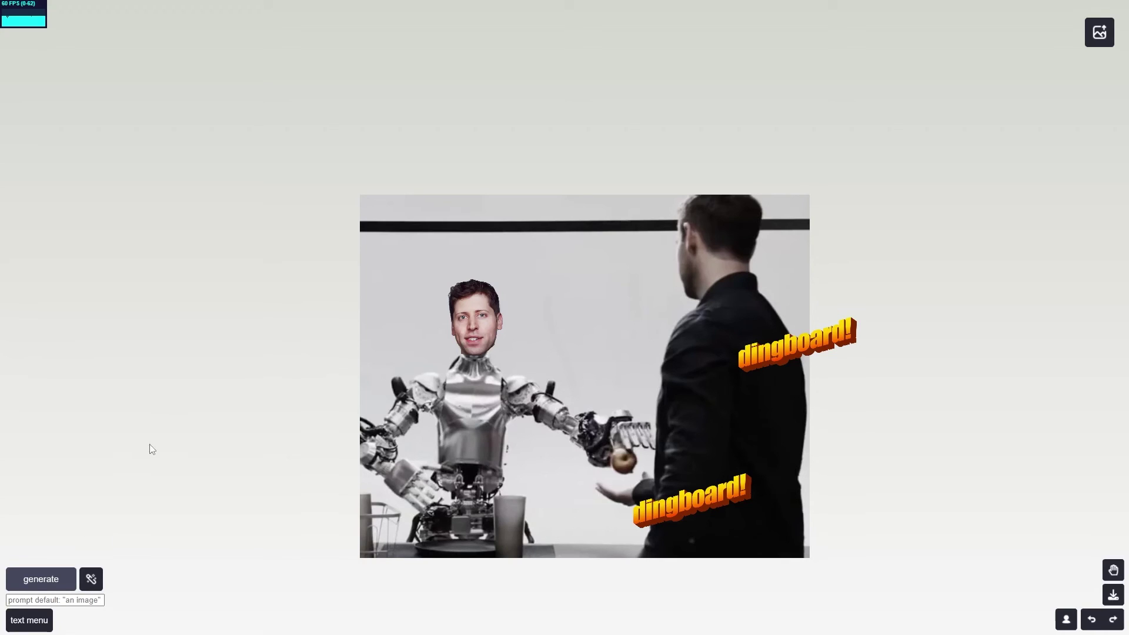
- Start a new text object and enter "here is gpt-5" as its caption
left_click(28, 621)
left_click(104, 454)
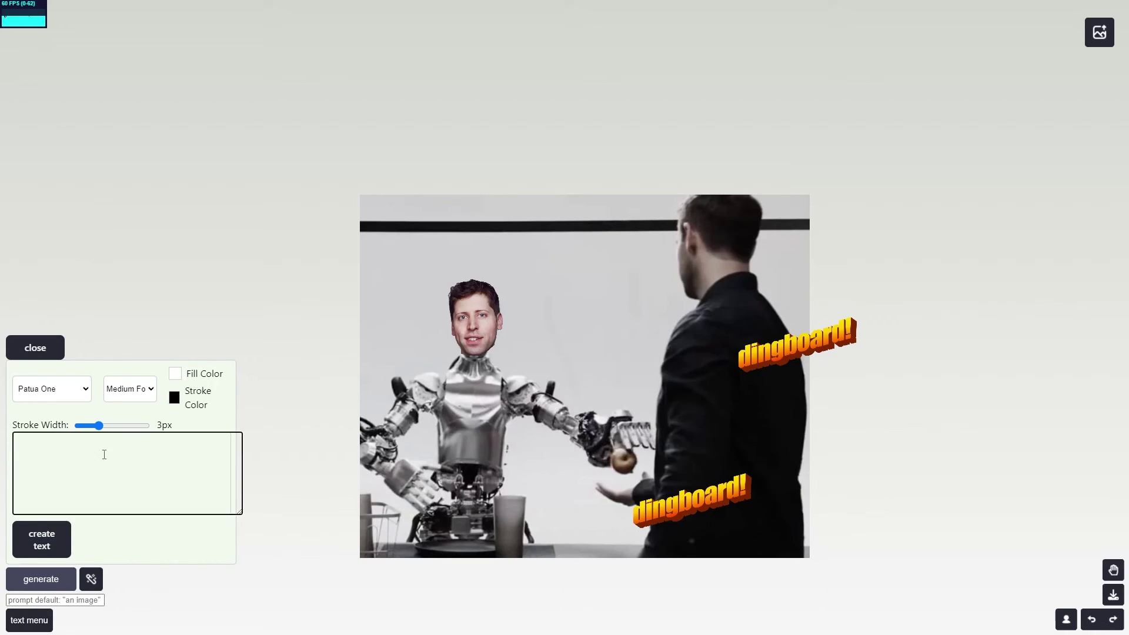
type("her")
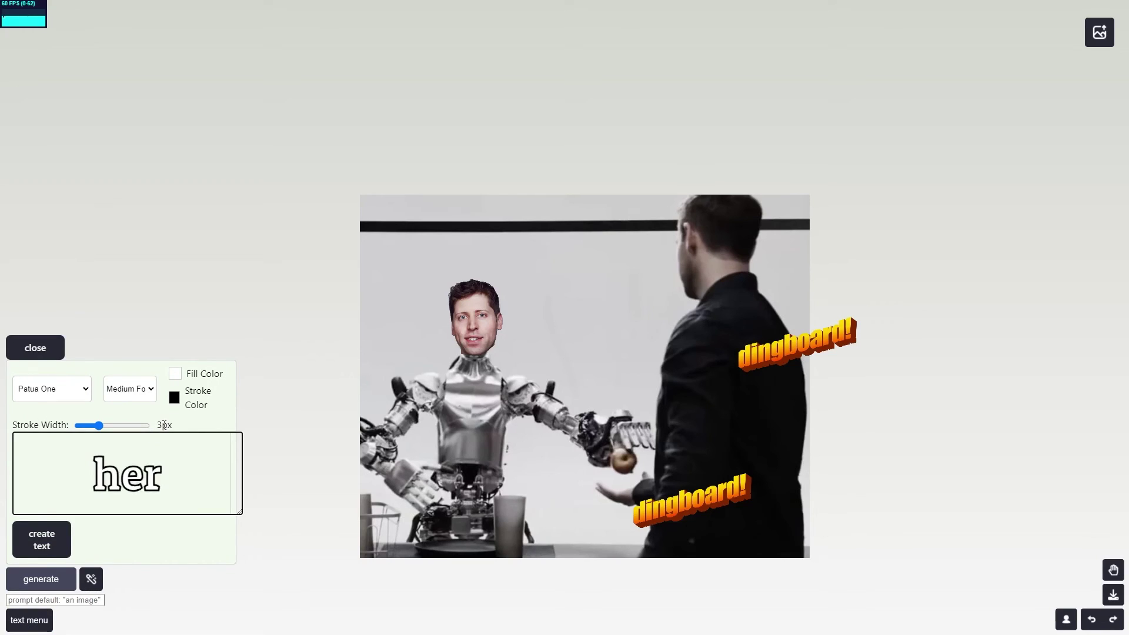
type("e is gpt-5")
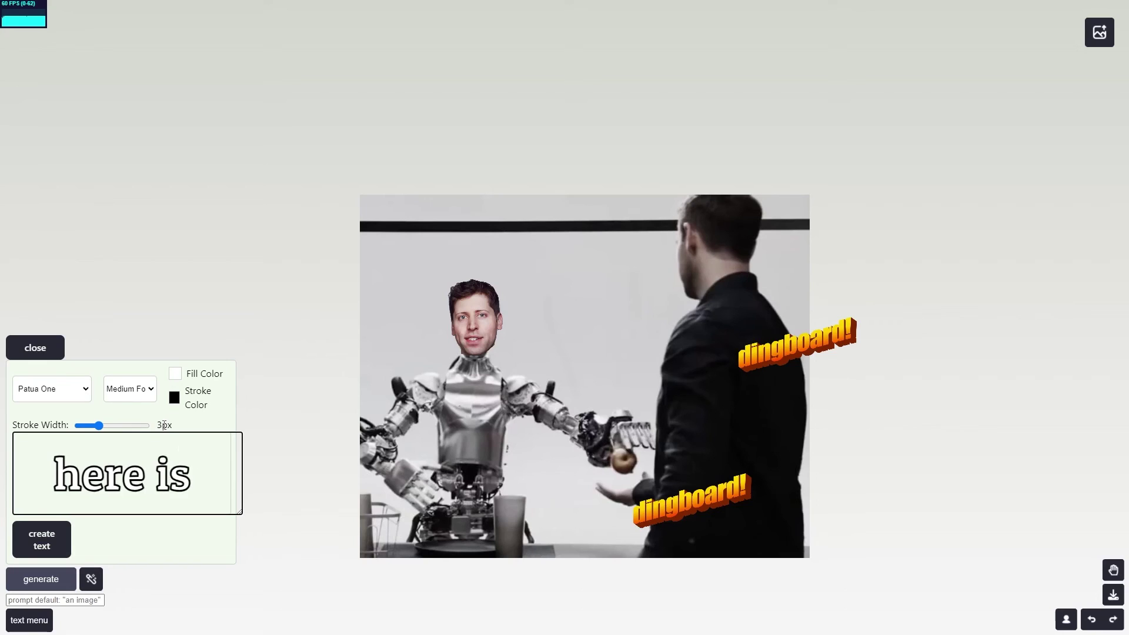
- Try a 5 px stroke width and the large font size on the caption, and return to the medium font
left_click(113, 416)
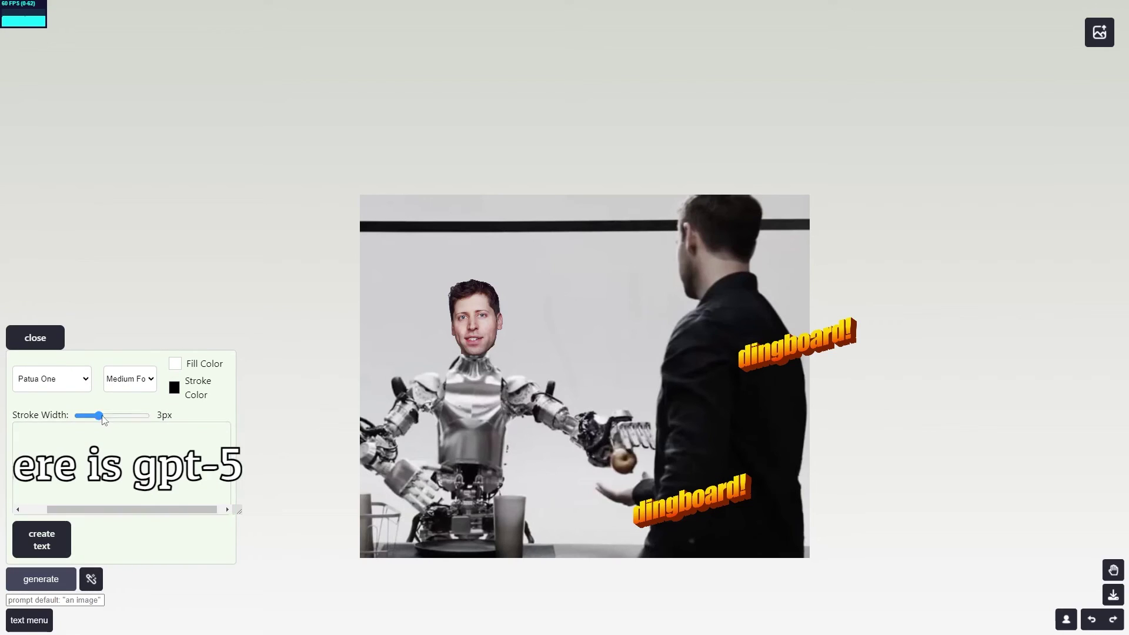
left_click(147, 381)
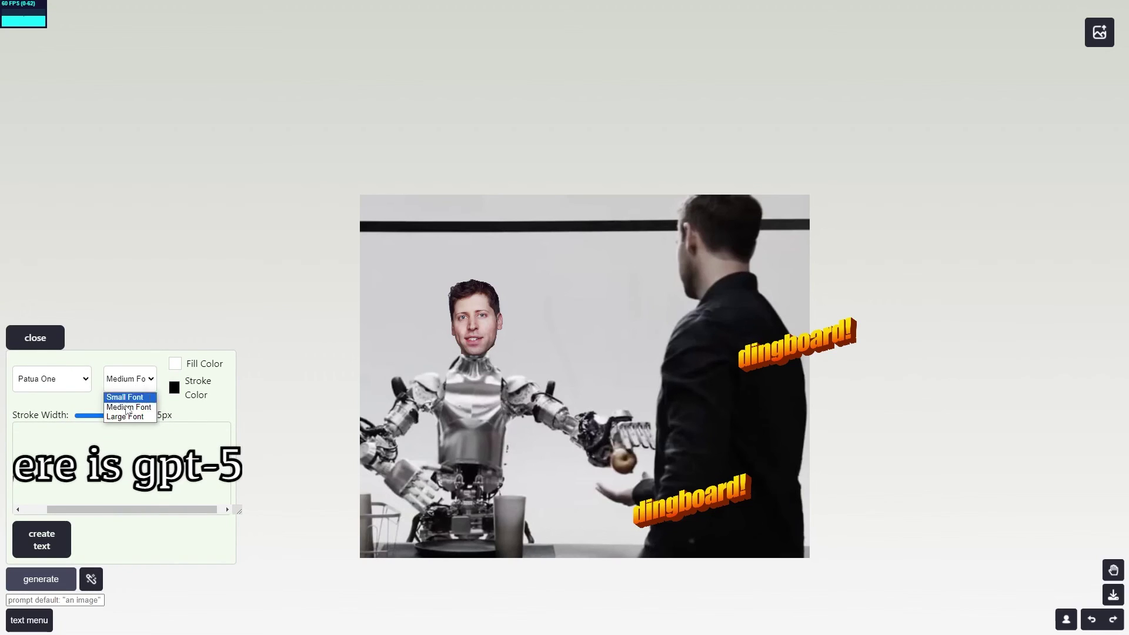
left_click(126, 416)
left_click(126, 320)
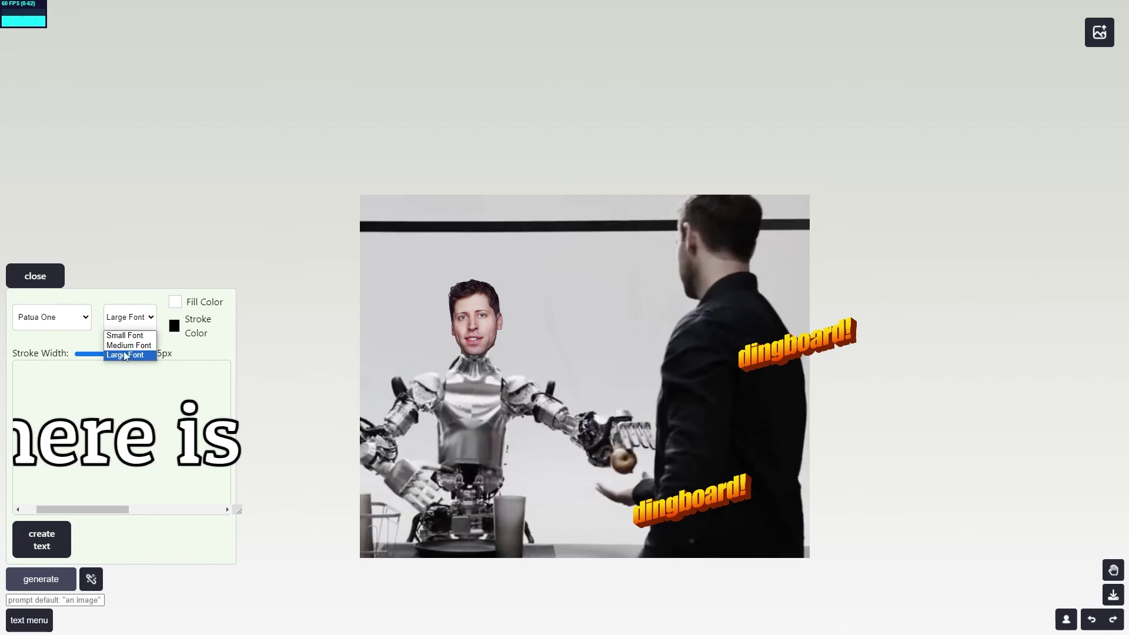
left_click(127, 342)
- Set the caption's font to Roboto 700 and its stroke width to 3 px
left_click(65, 381)
left_click(73, 479)
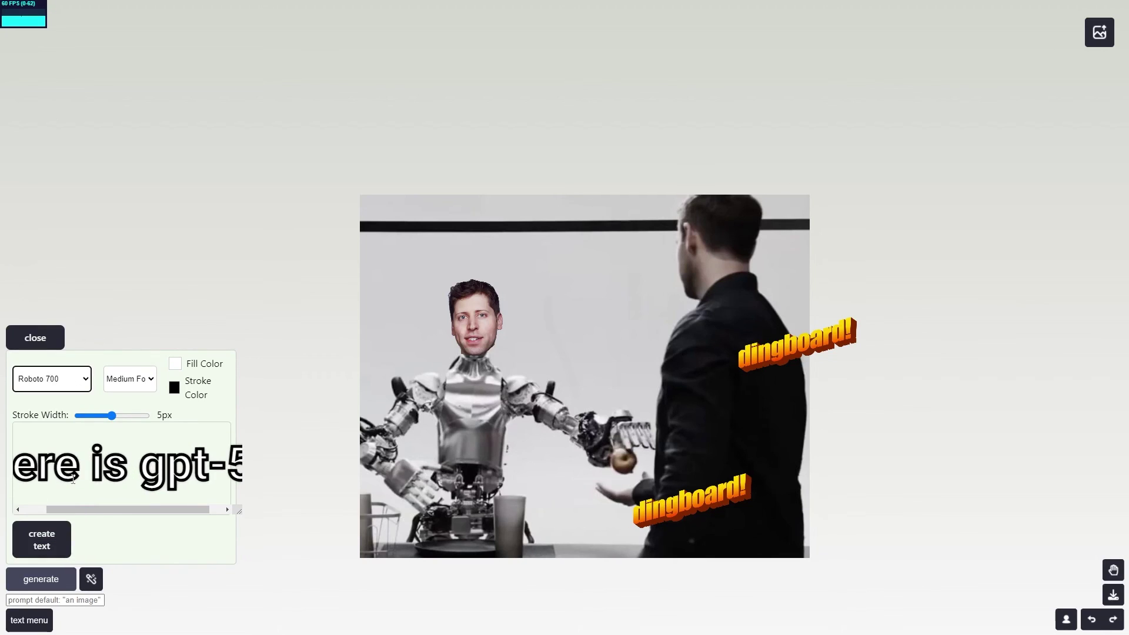
left_click_drag(112, 416, 103, 421)
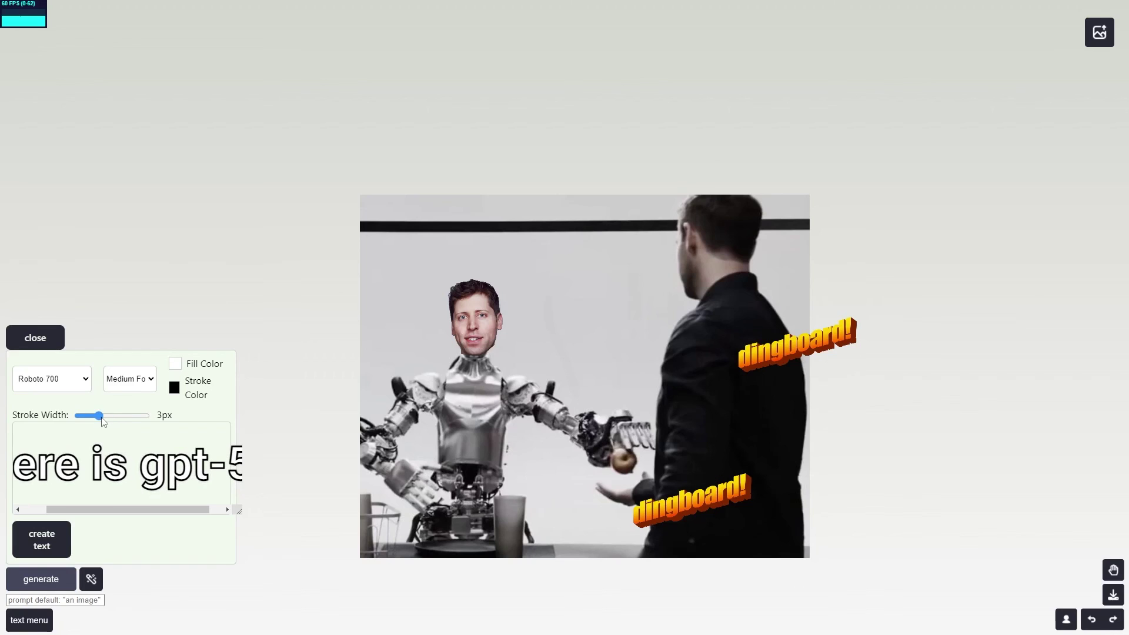
- Try the white caption at a smaller size over the robot's chest and delete it from the board
left_click(51, 548)
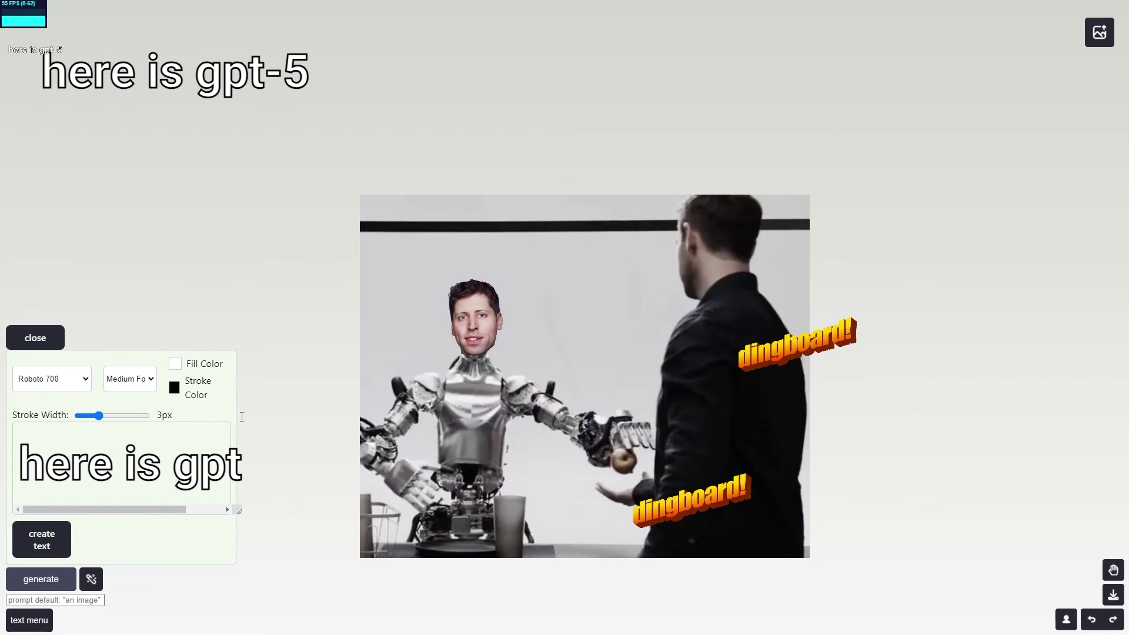
left_click_drag(222, 84, 591, 397)
left_click_drag(670, 369, 539, 392)
mouse_move(468, 410)
left_mouse_down()
mouse_move(513, 270)
mouse_move(537, 276)
mouse_move(579, 409)
mouse_move(481, 412)
mouse_move(512, 370)
mouse_move(503, 394)
left_mouse_up()
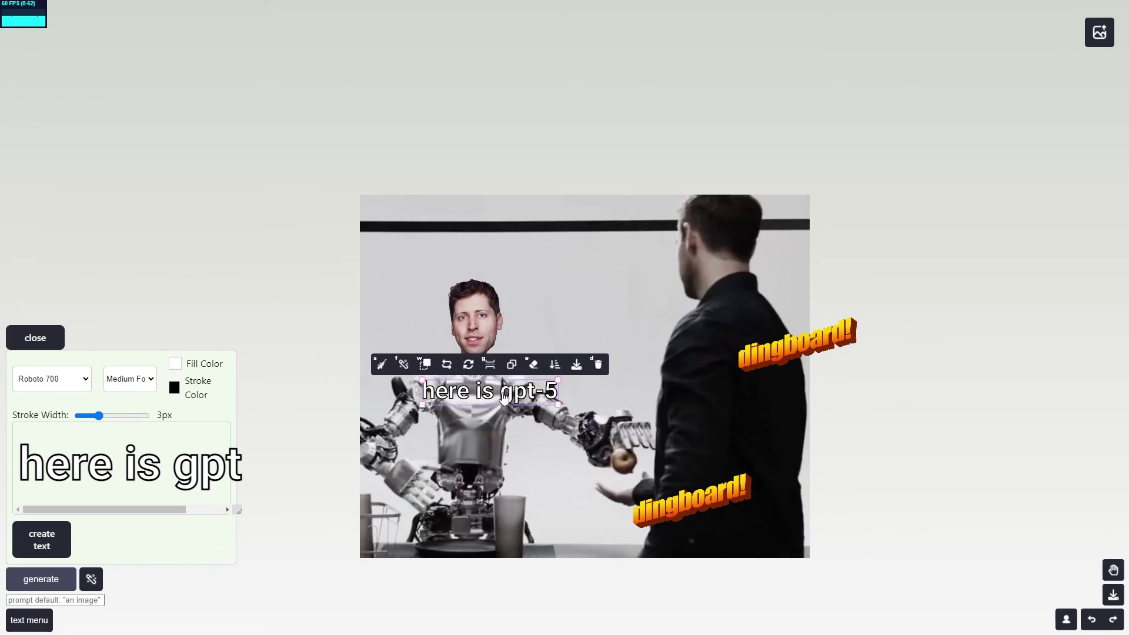
key("d")
- Set the caption's stroke width to 3 px and its fill color to red
left_click(139, 414)
left_click_drag(141, 415, 99, 416)
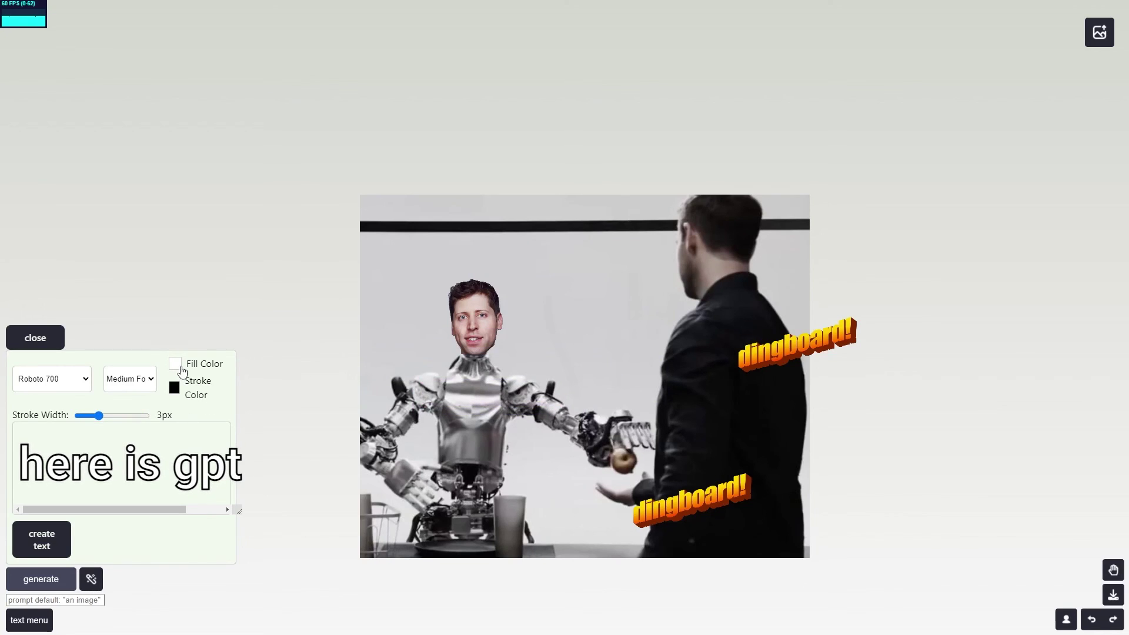
left_click(174, 364)
left_click_drag(203, 417, 297, 364)
left_click(260, 378)
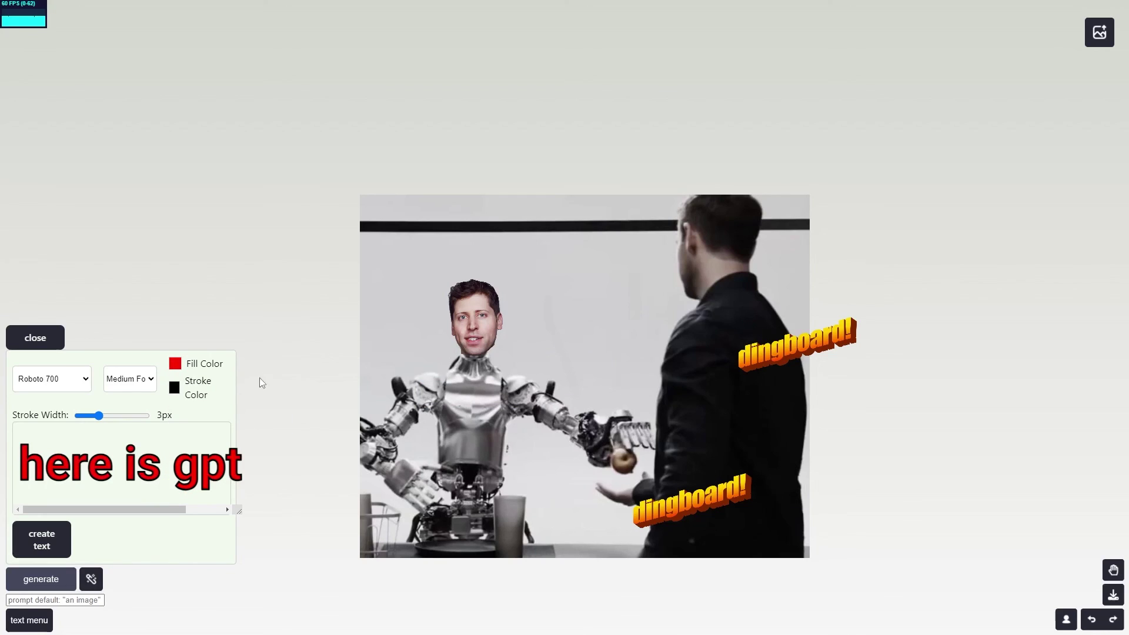
- Set the caption's stroke color to yellow and place the created text at a smaller size across the robot's torso
left_click(177, 391)
left_click(192, 502)
left_click_drag(199, 475, 327, 349)
left_click(296, 383)
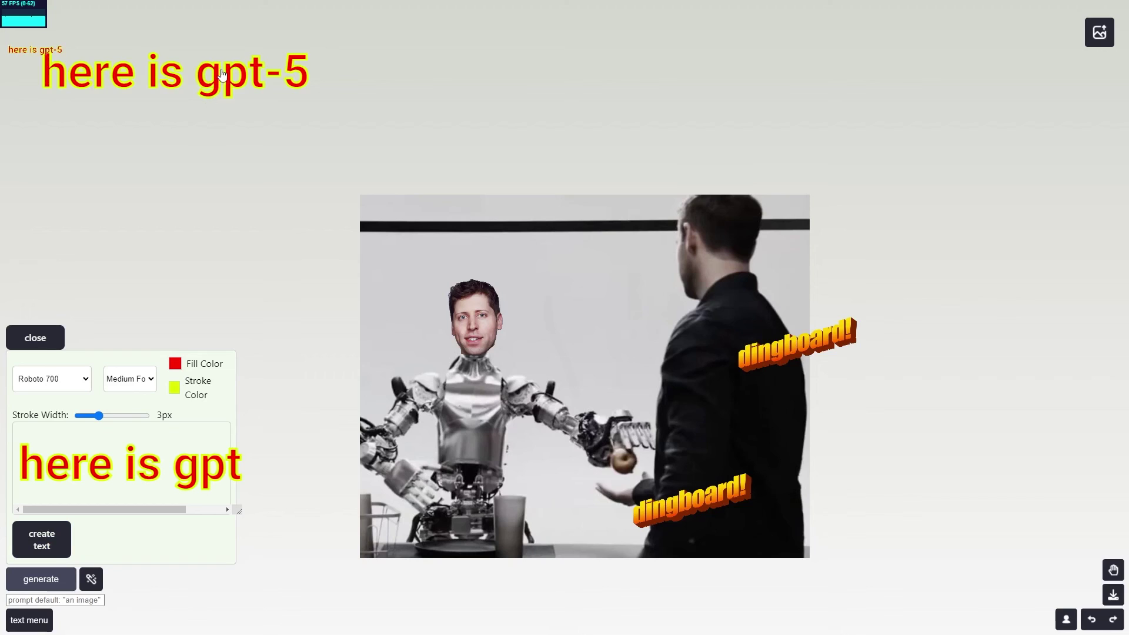
left_click_drag(222, 75, 474, 439)
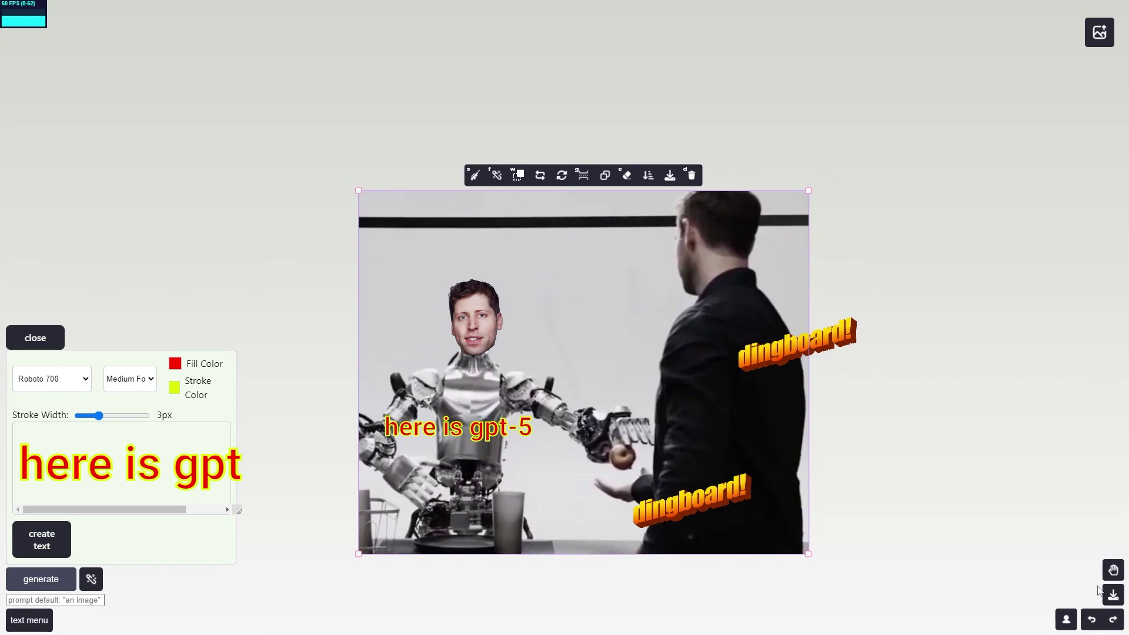
key("F11")
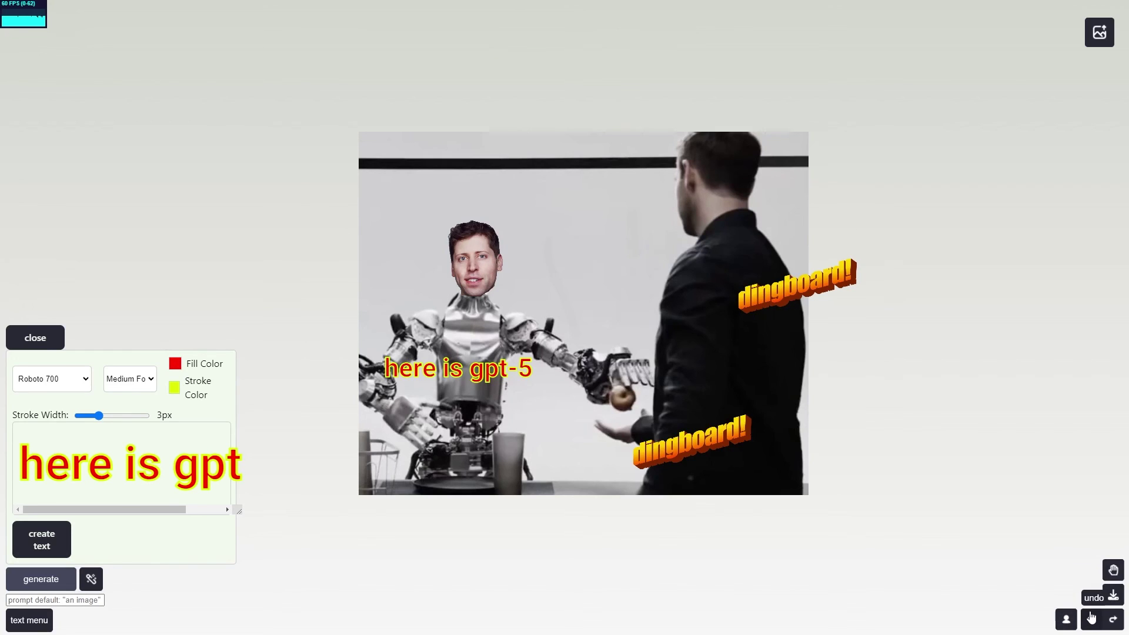
- Turn on the hand tool and pan the board around the finished composition
left_click(1113, 570)
left_click_drag(870, 133, 1000, 404)
left_click_drag(510, 169, 418, 76)
left_click_drag(861, 325, 909, 268)
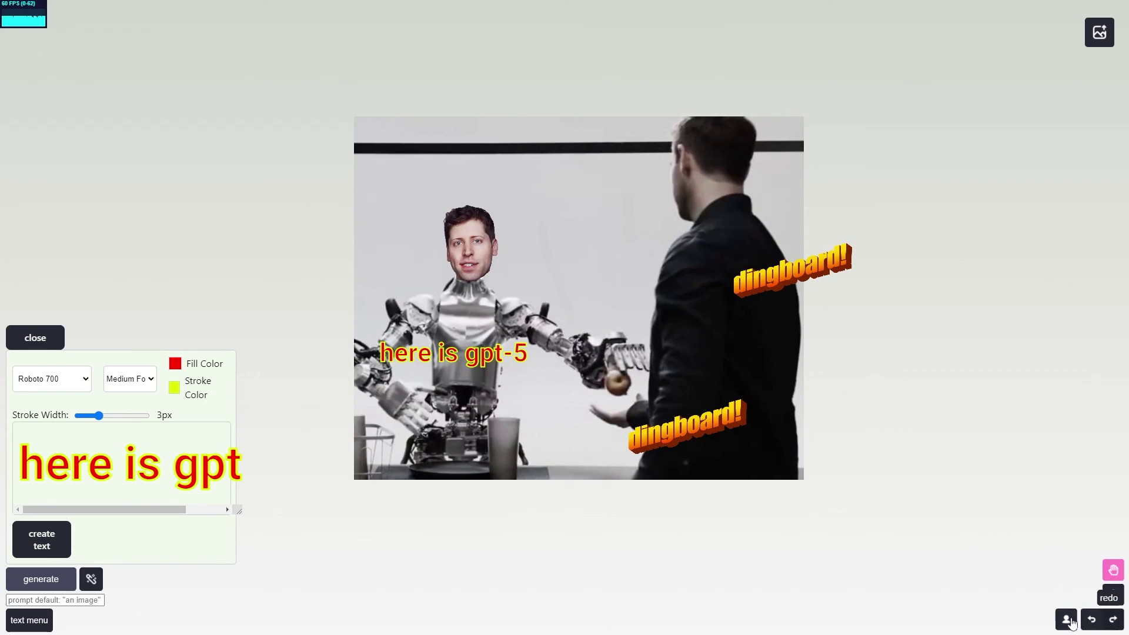
- View the account dialog with its subscription and log-out options and close it
left_click(1066, 621)
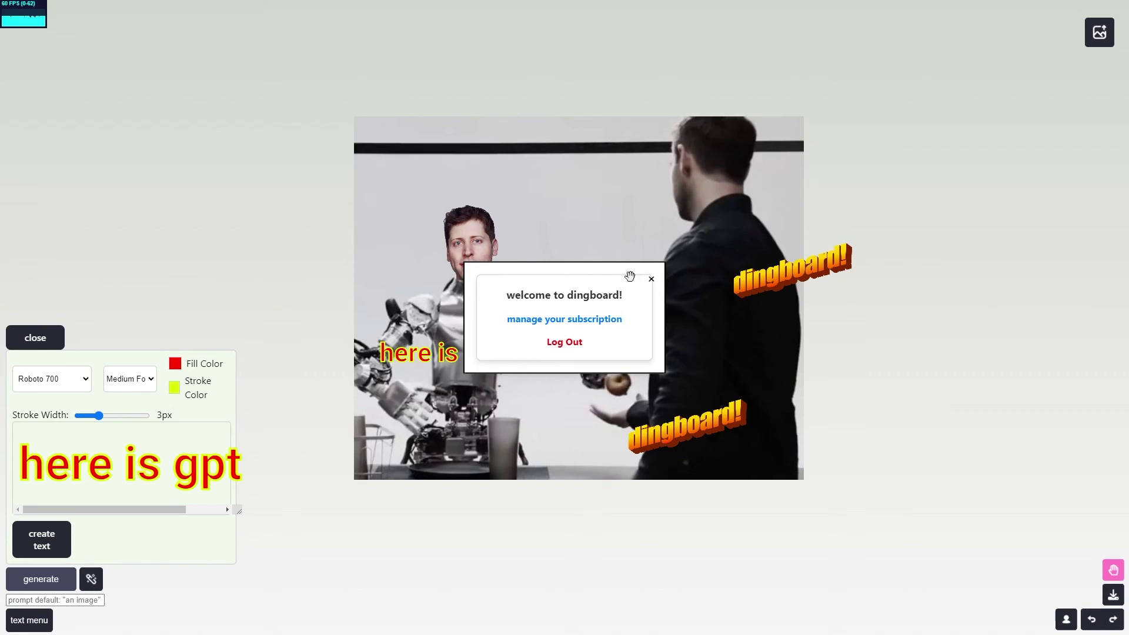
left_click(651, 279)
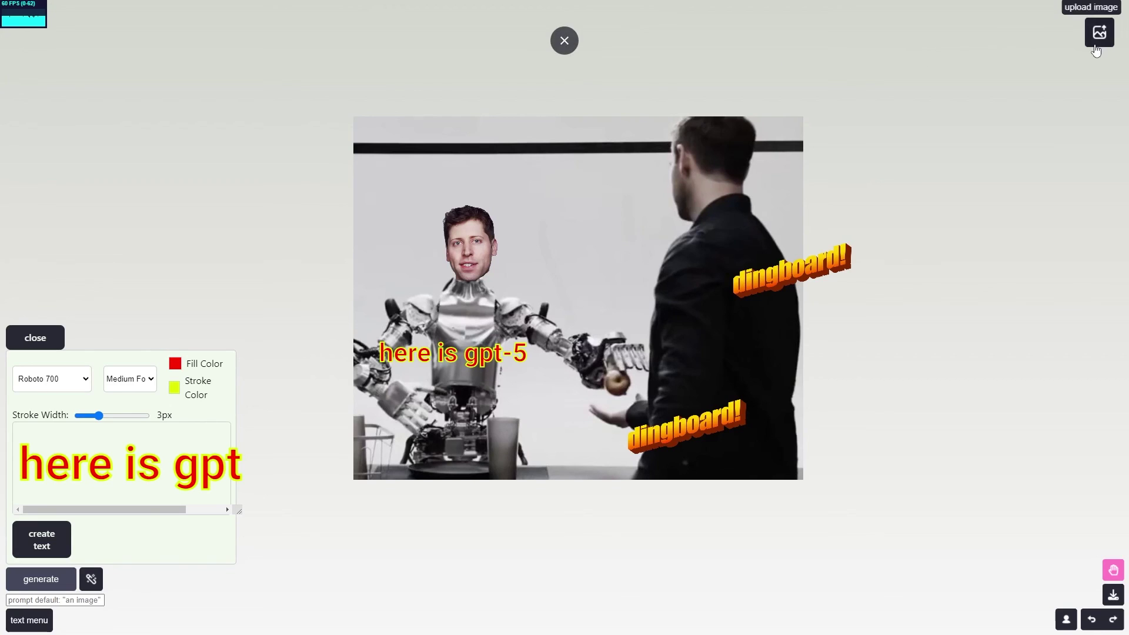